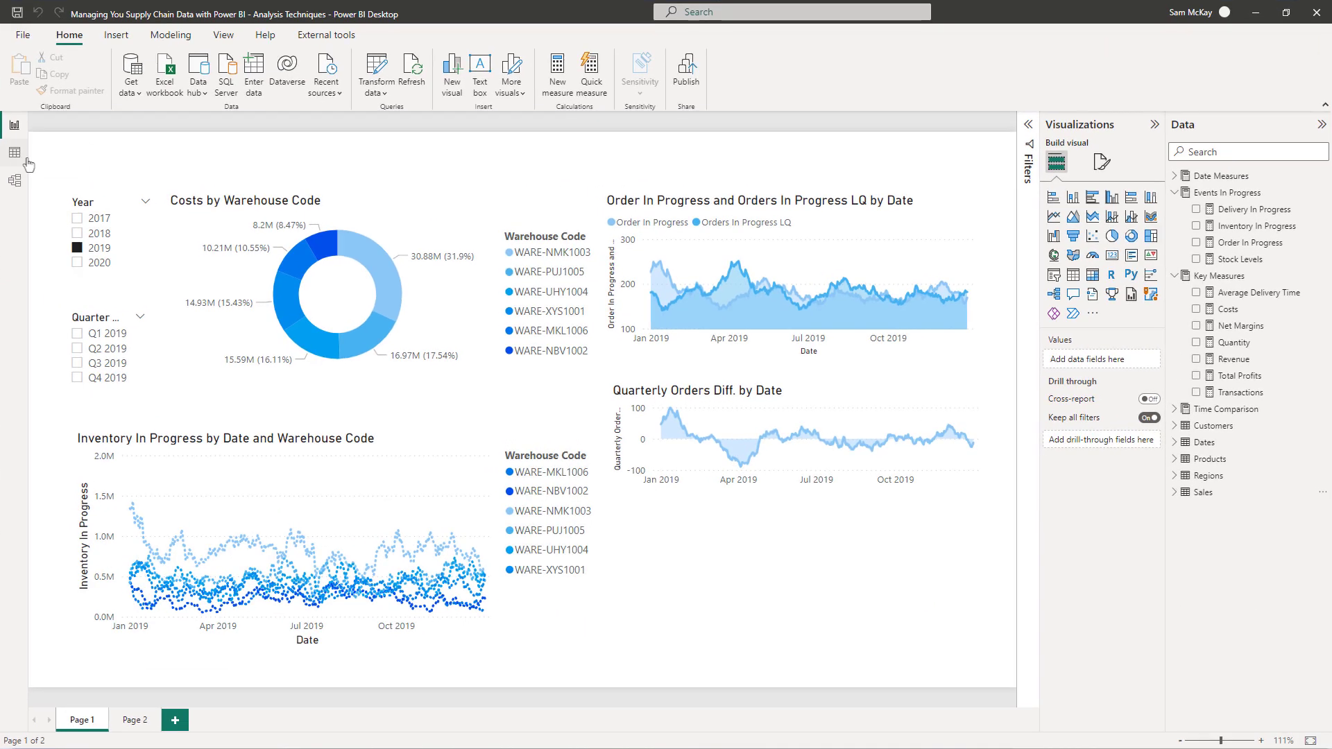
# Step: Show the Sales table's 7,991 rows with their Procured, Order, Ship and Delivery date columns
pyautogui.click(15, 153)
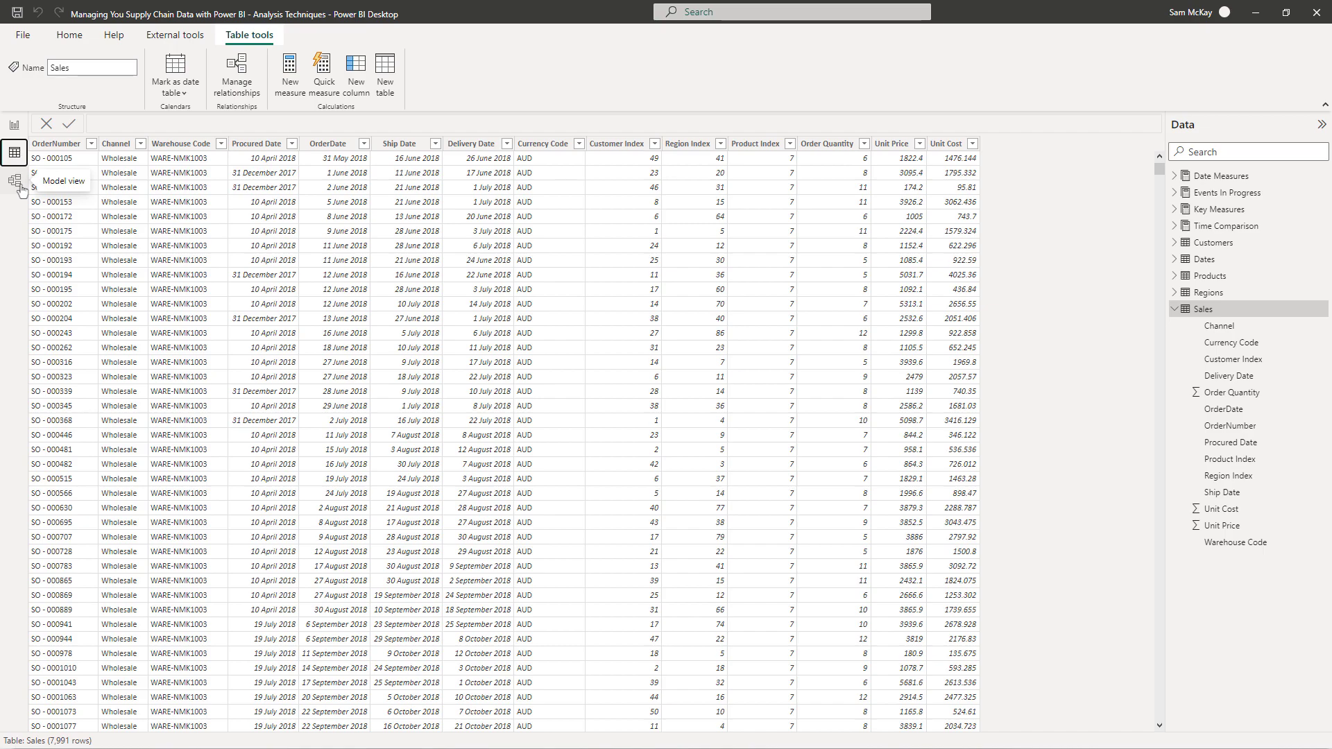
pyautogui.click(16, 182)
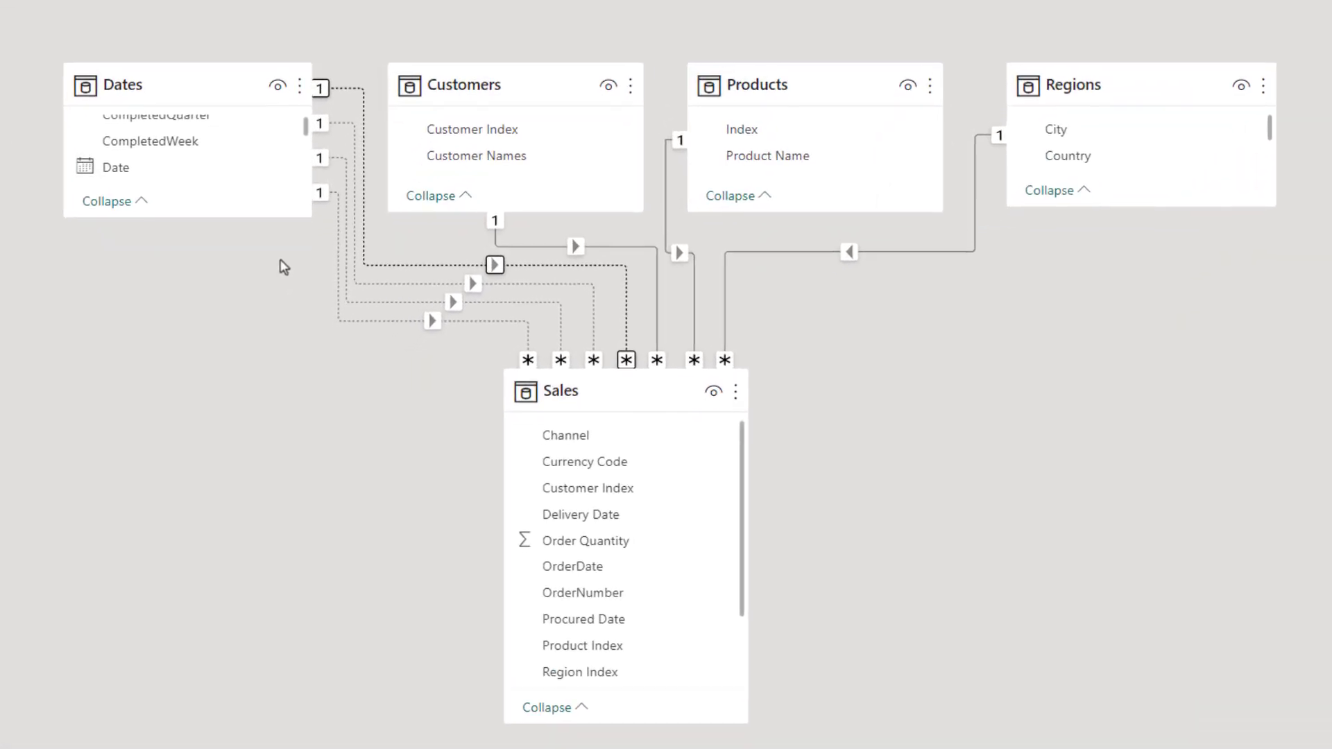
pyautogui.click(280, 261)
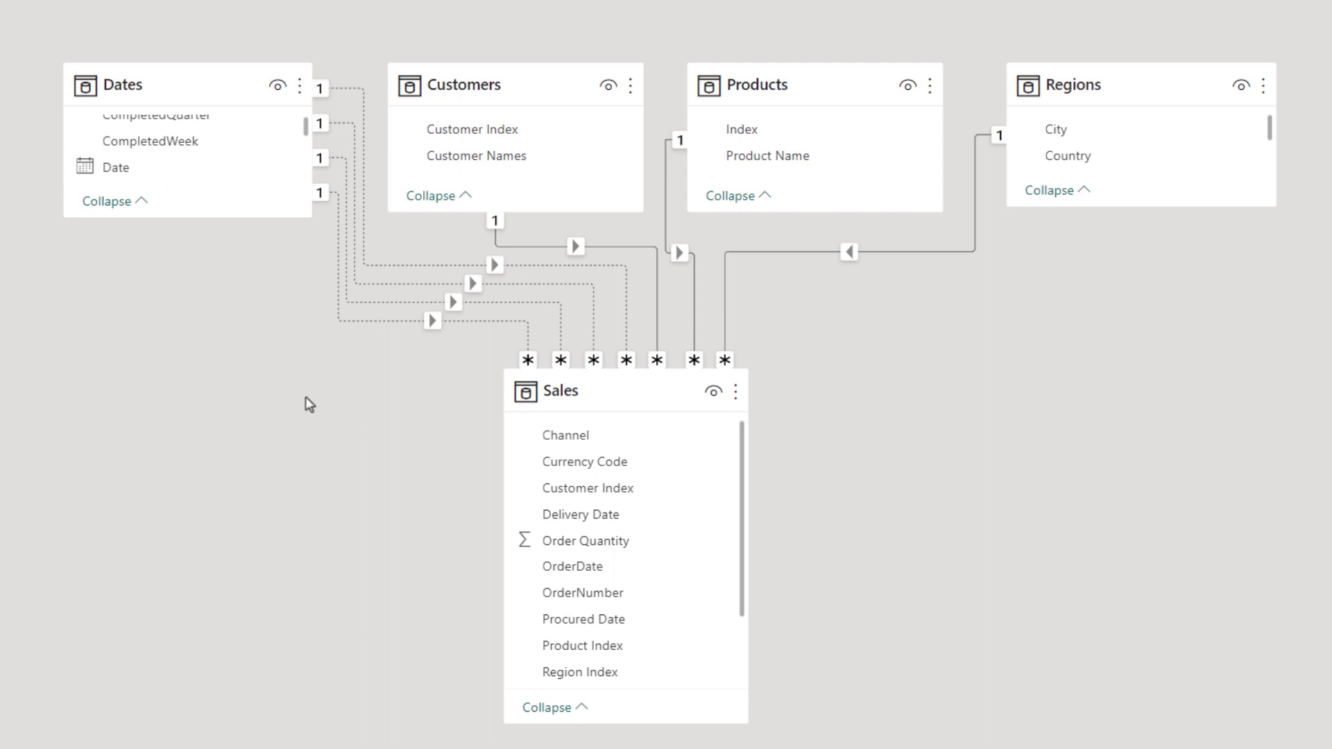
pyautogui.click(191, 178)
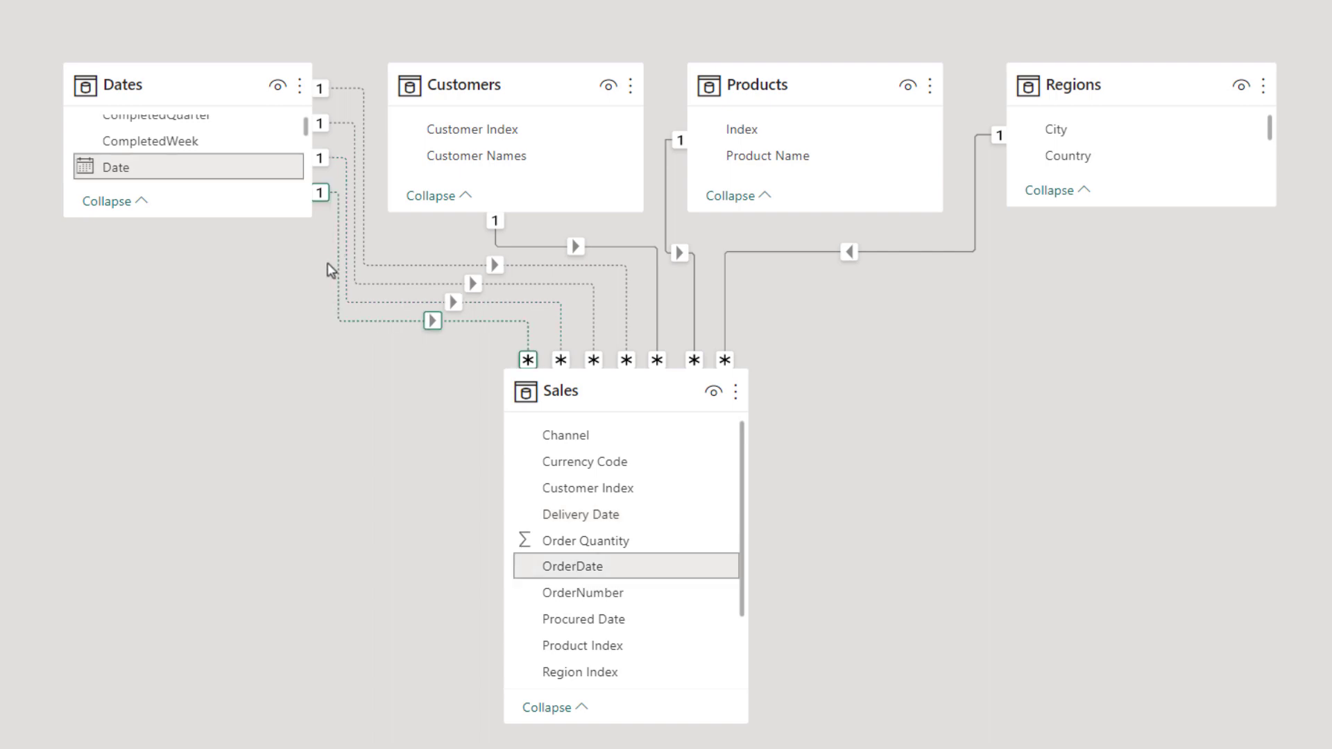
pyautogui.click(327, 264)
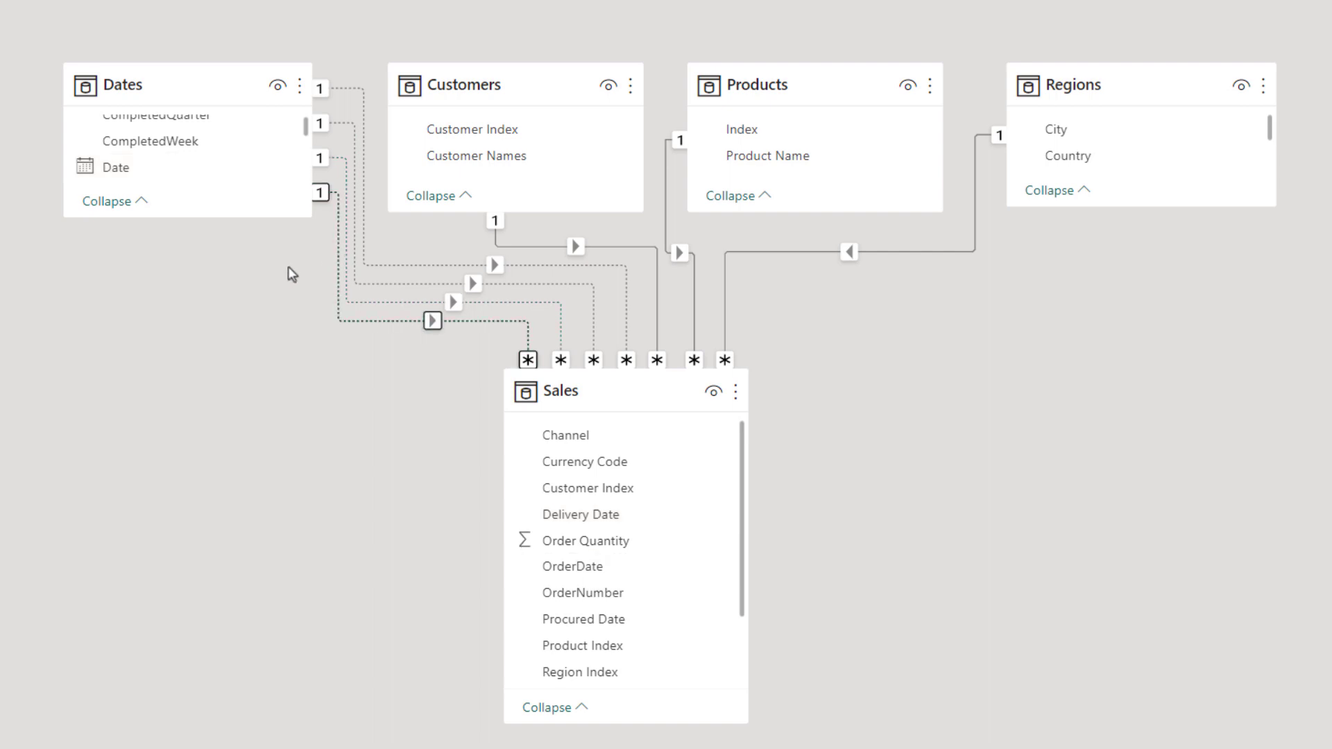
pyautogui.click(237, 284)
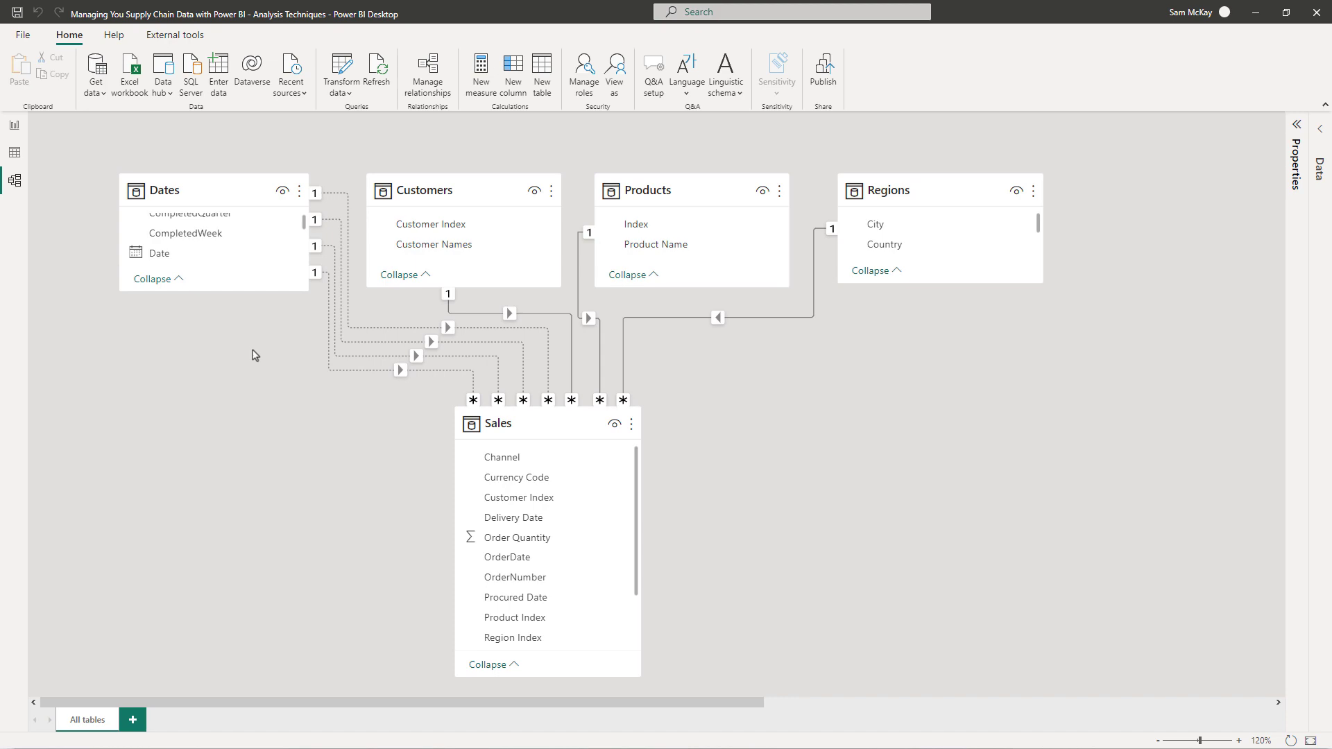
# Step: Go back to report Page 1, collapse Key Measures and select the Inventory In Progress line chart
pyautogui.click(14, 125)
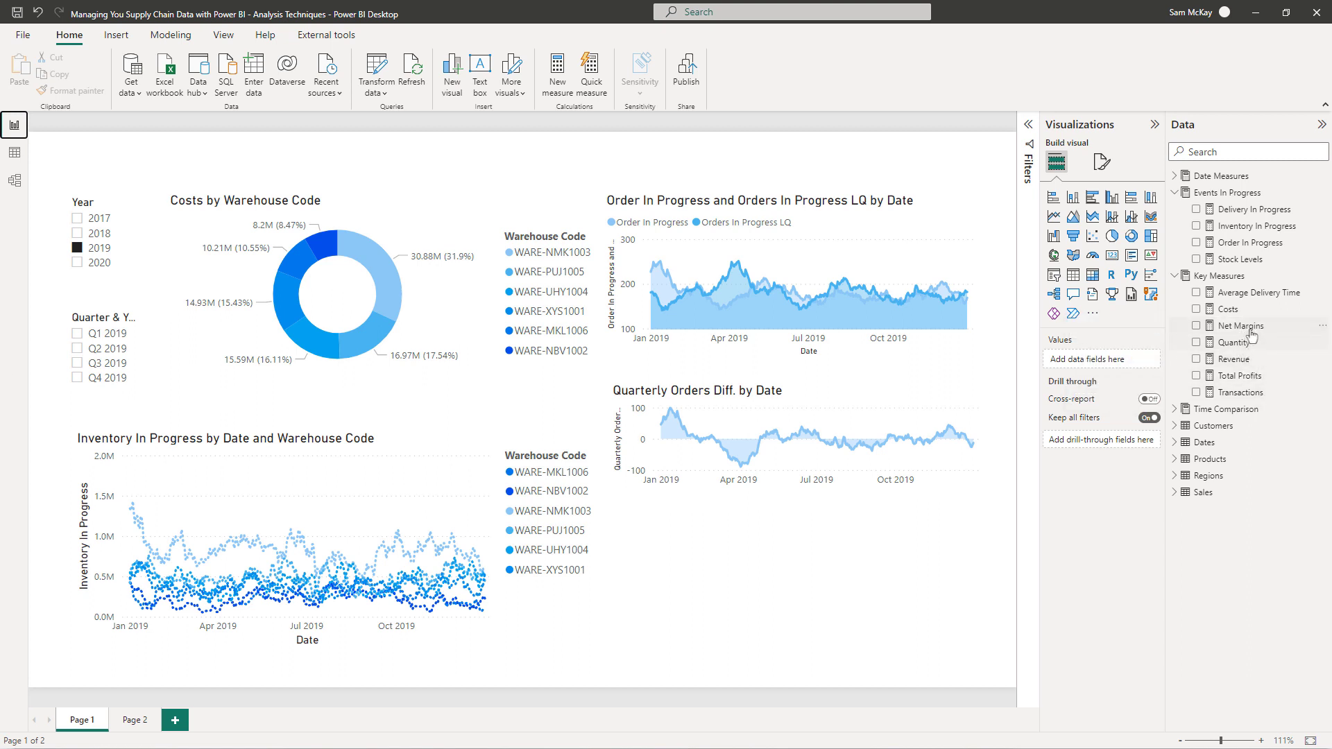
pyautogui.click(1174, 276)
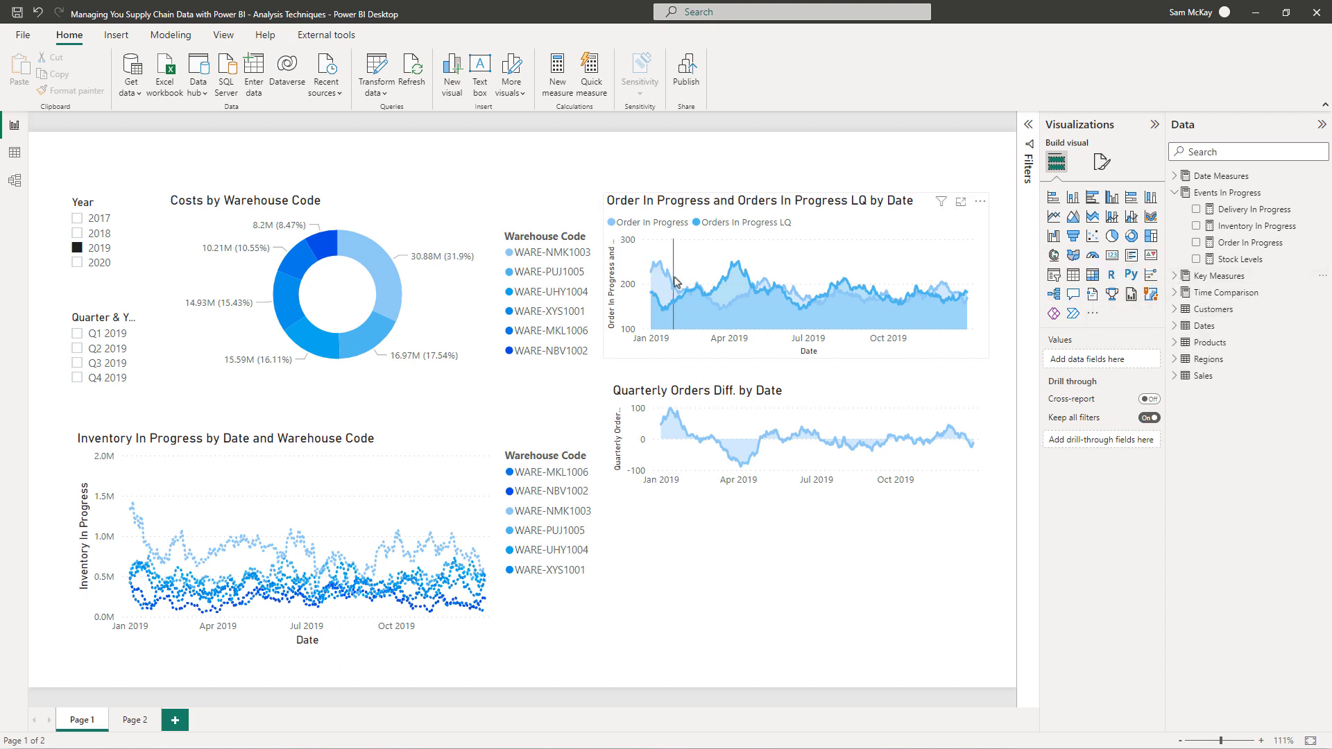
pyautogui.moveTo(680, 286)
pyautogui.click(426, 451)
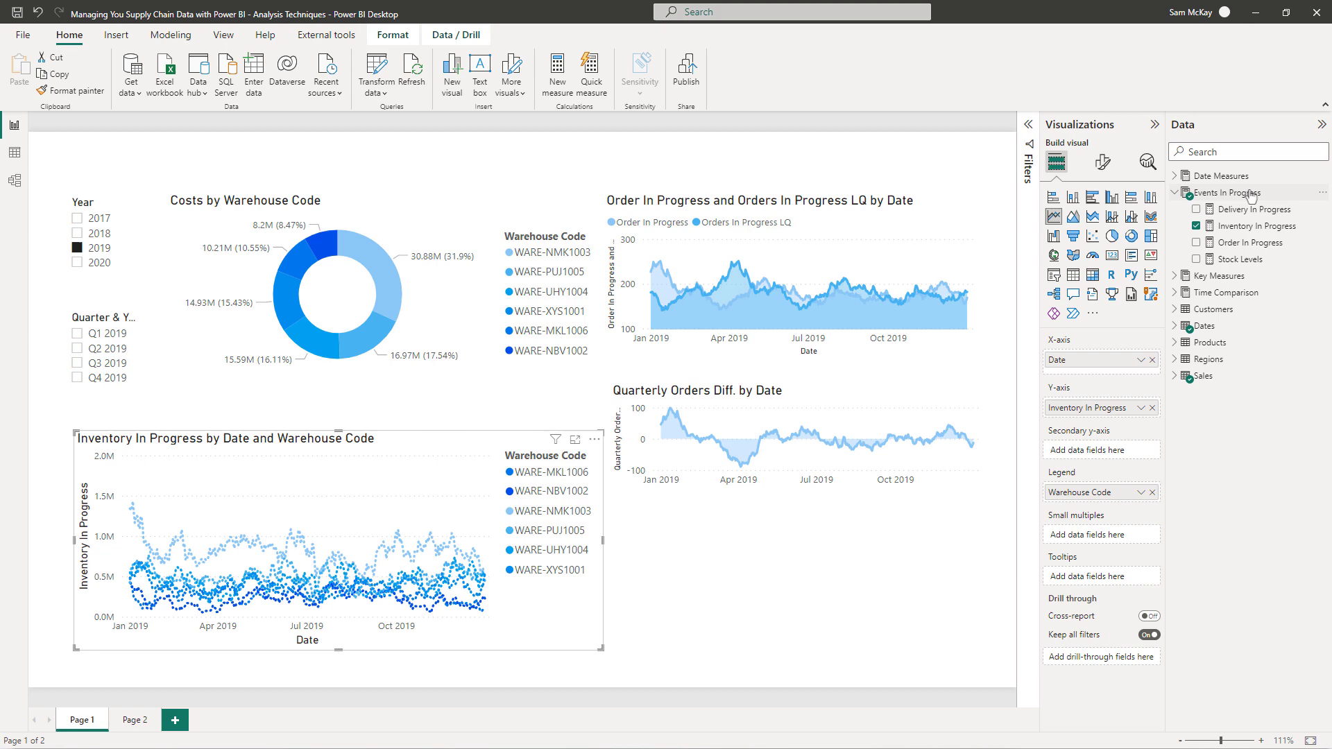
# Step: Display the Inventory In Progress DAX, highlight its CALCULATE and FILTER lines, and nudge the chart right
pyautogui.click(1255, 226)
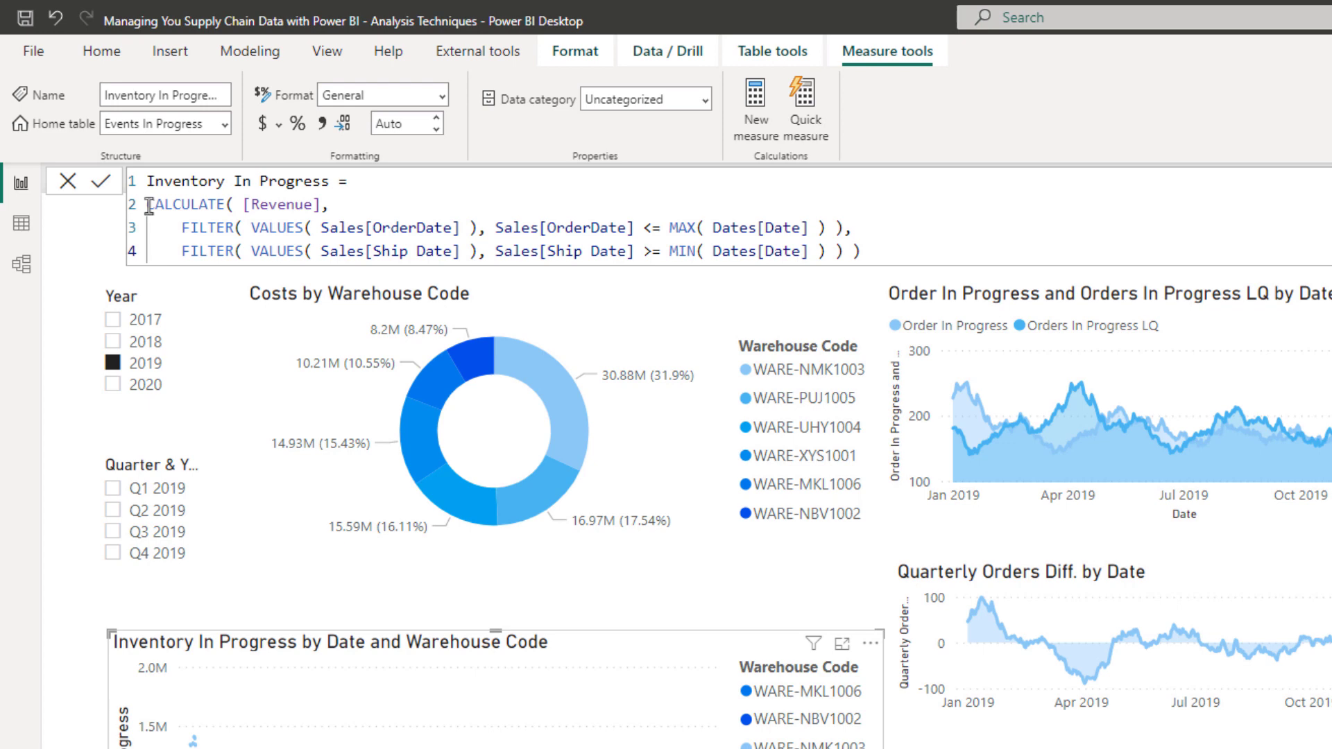
pyautogui.moveTo(150, 206); pyautogui.dragTo(894, 269)
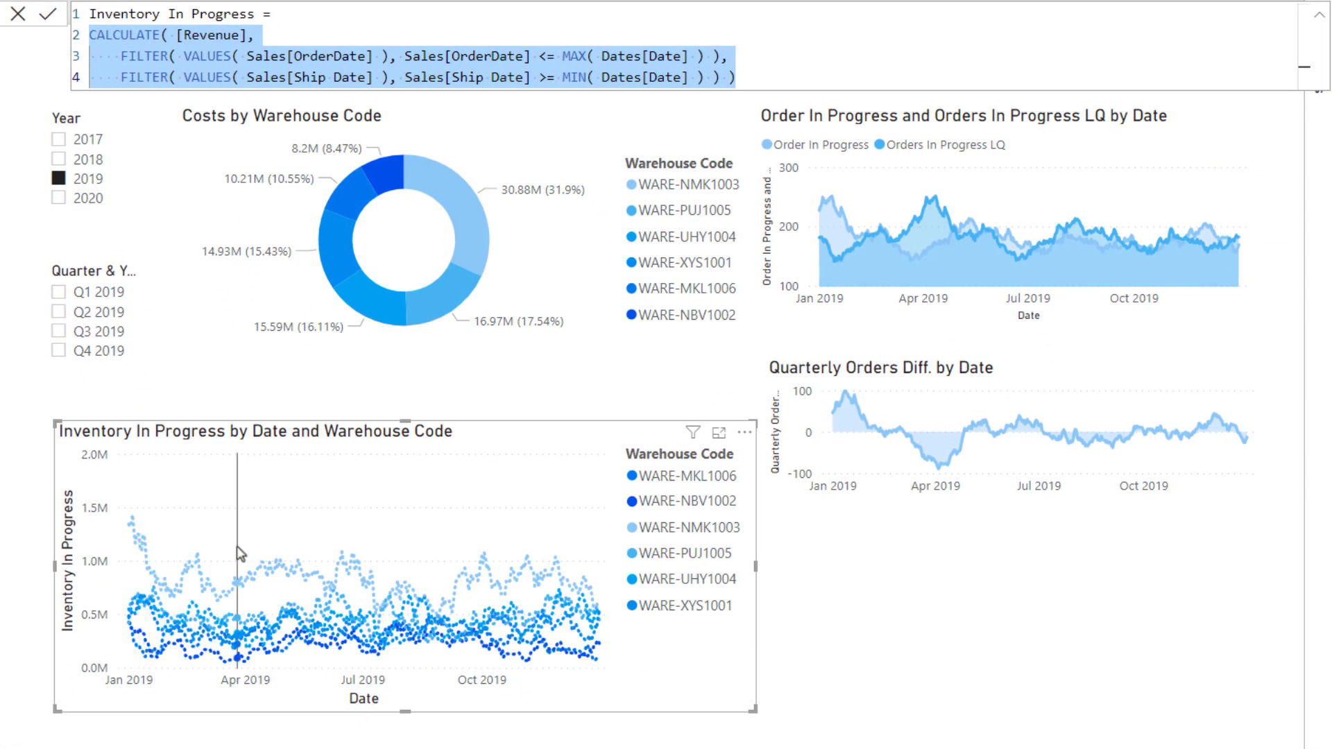
pyautogui.moveTo(279, 636)
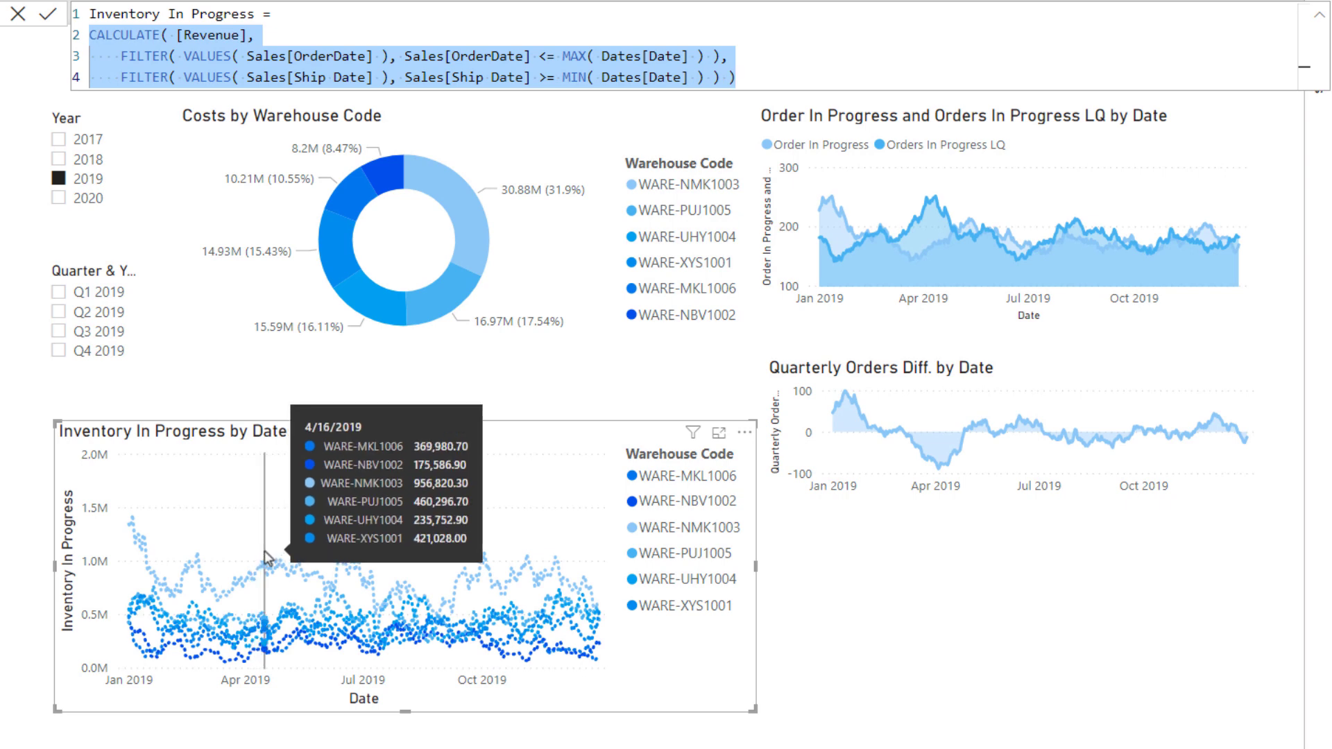
pyautogui.moveTo(309, 553); pyautogui.dragTo(288, 544)
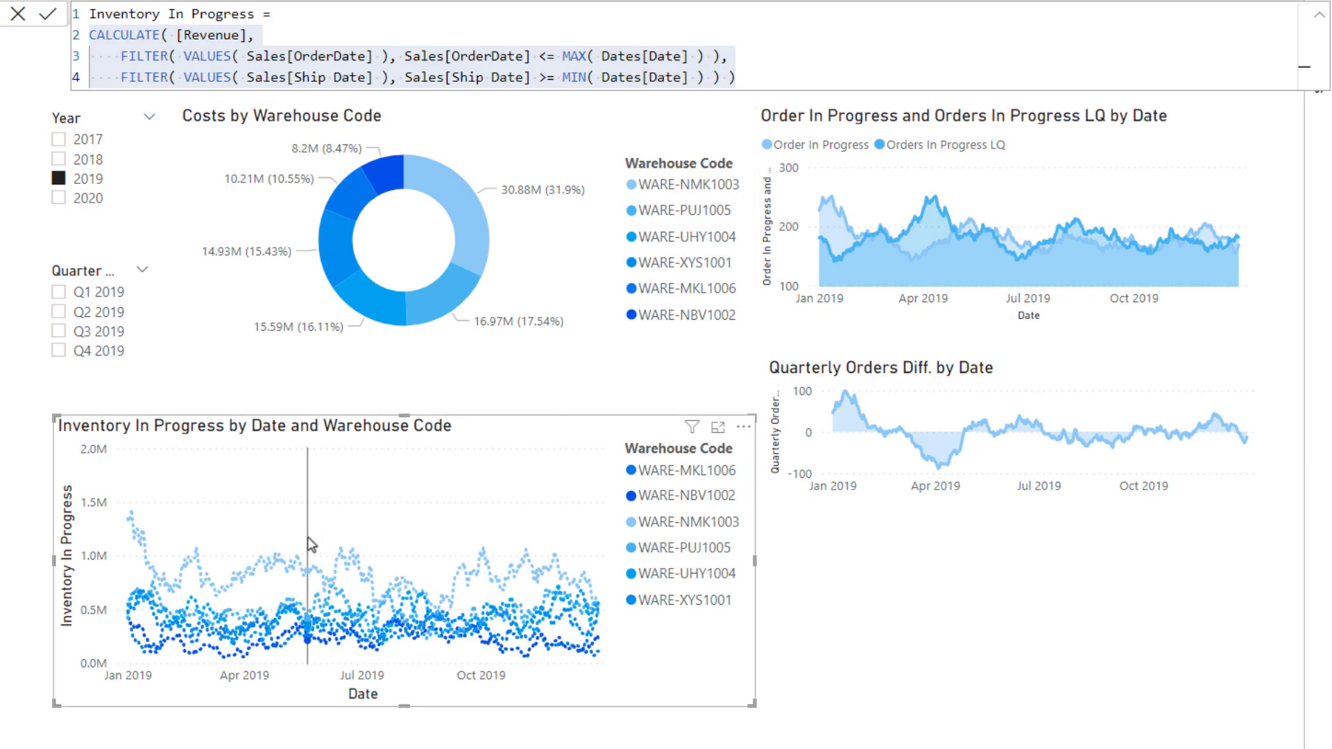
pyautogui.moveTo(310, 543)
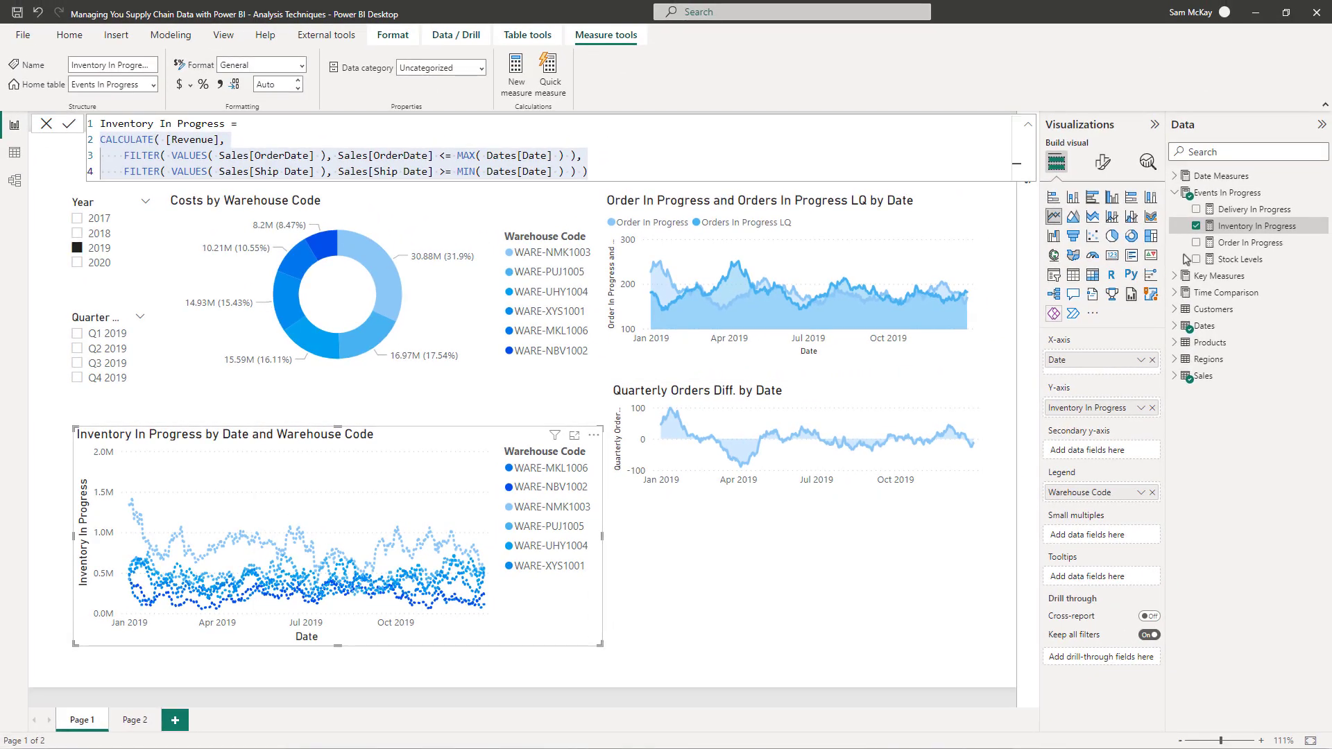
pyautogui.click(1246, 212)
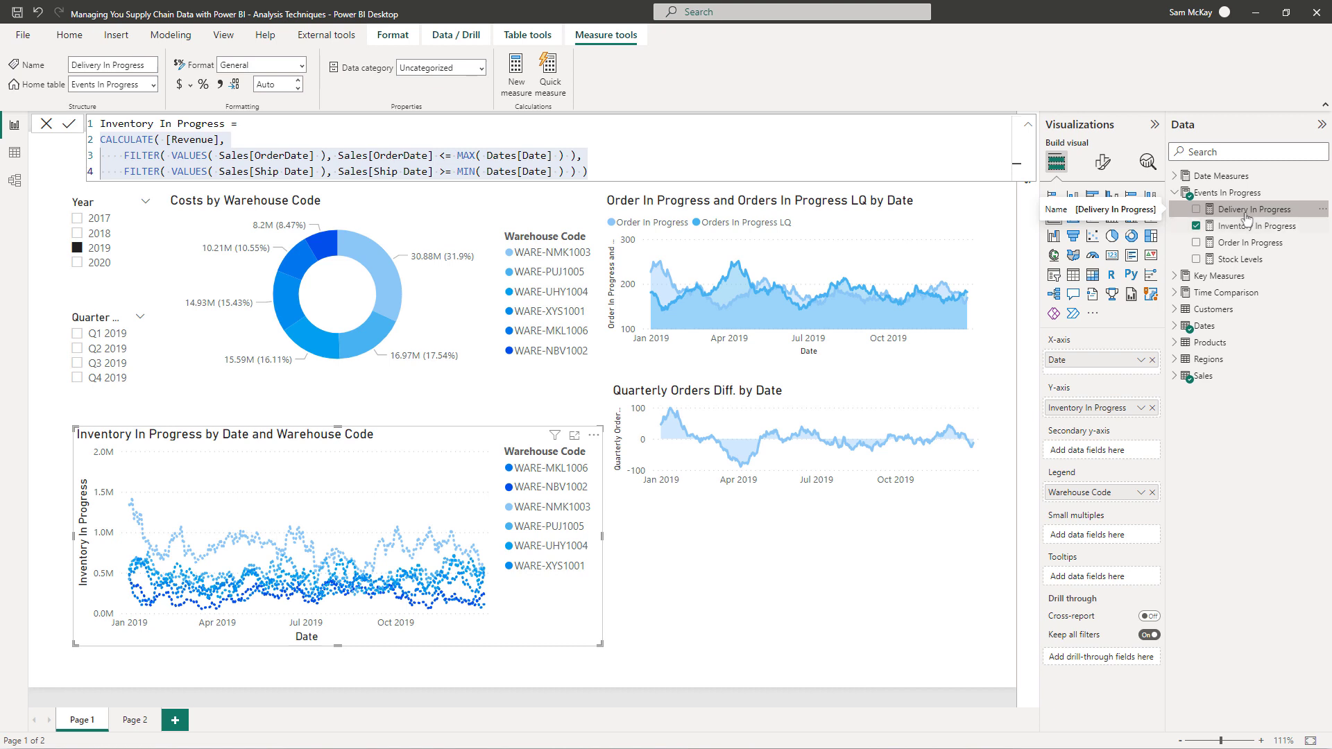
pyautogui.click(1255, 228)
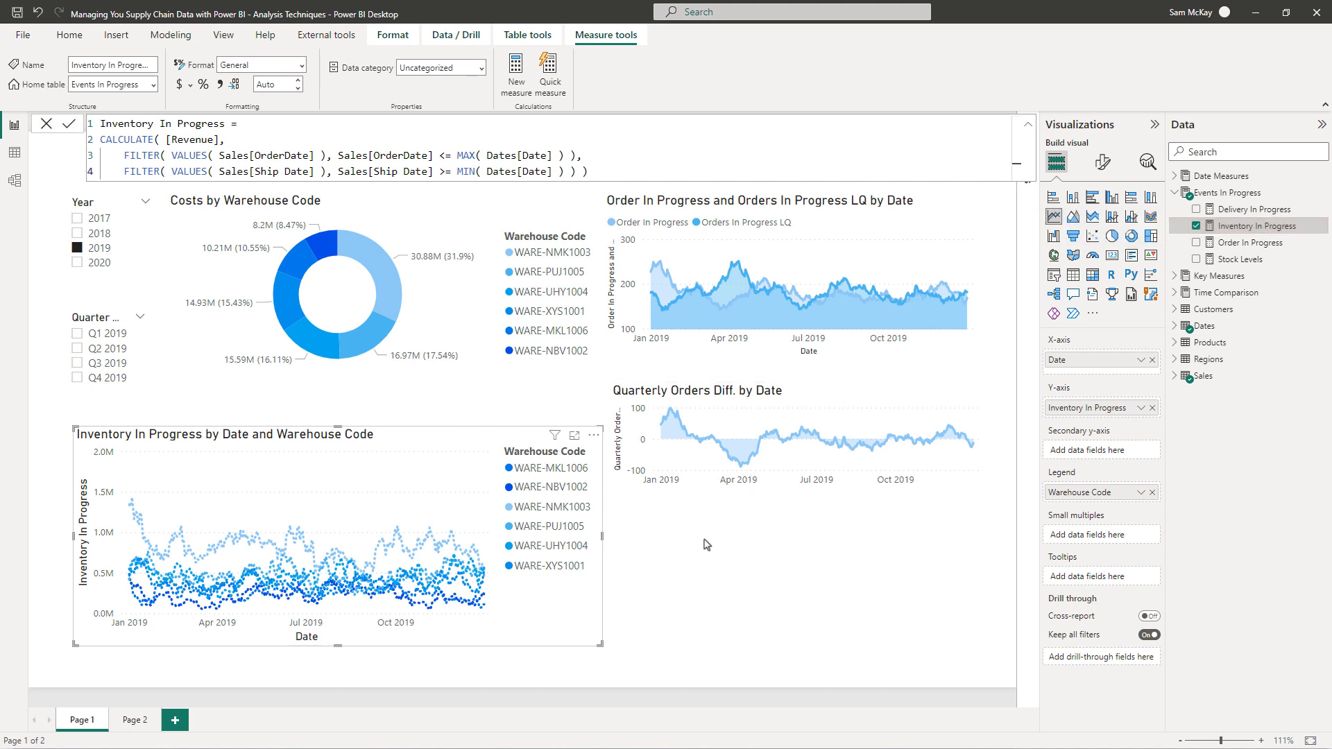
# Step: Review Sales rows and the Sales–Dates relationships in Model view, then expand Key Measures on Page 1
pyautogui.click(15, 153)
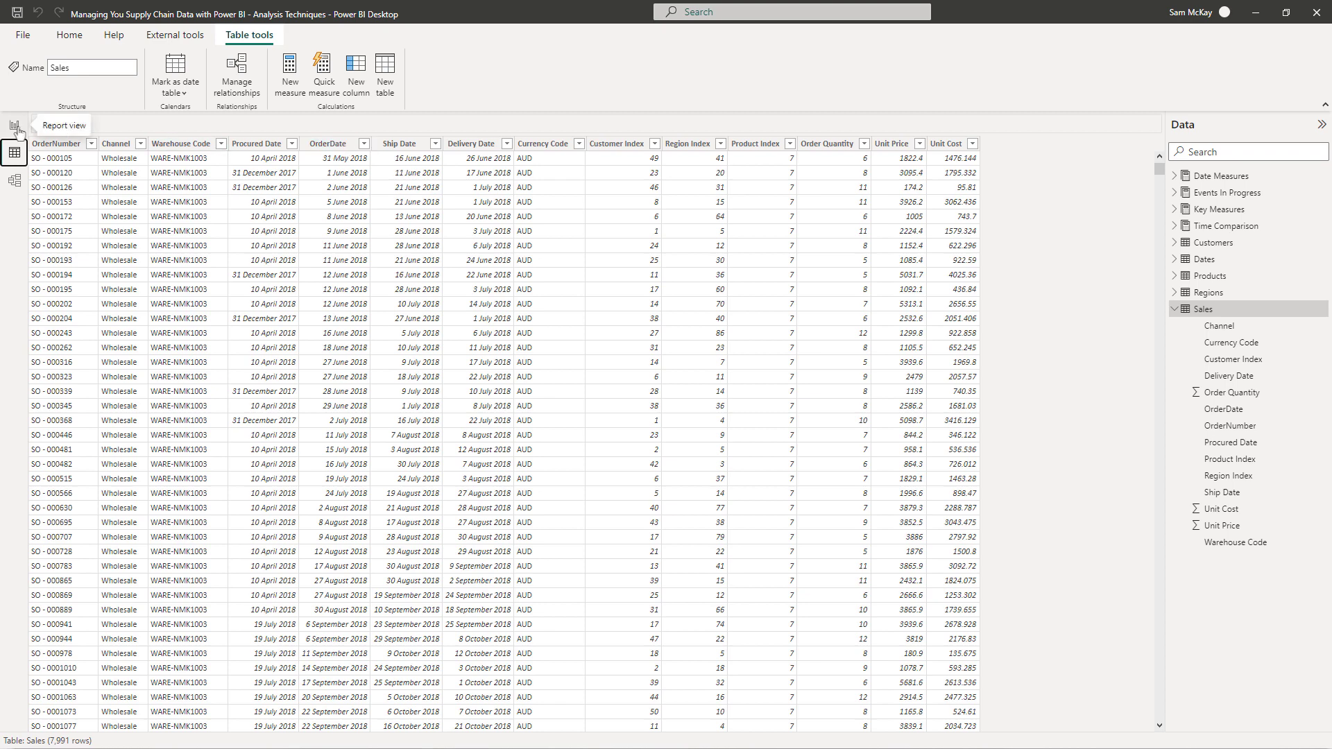
pyautogui.click(15, 179)
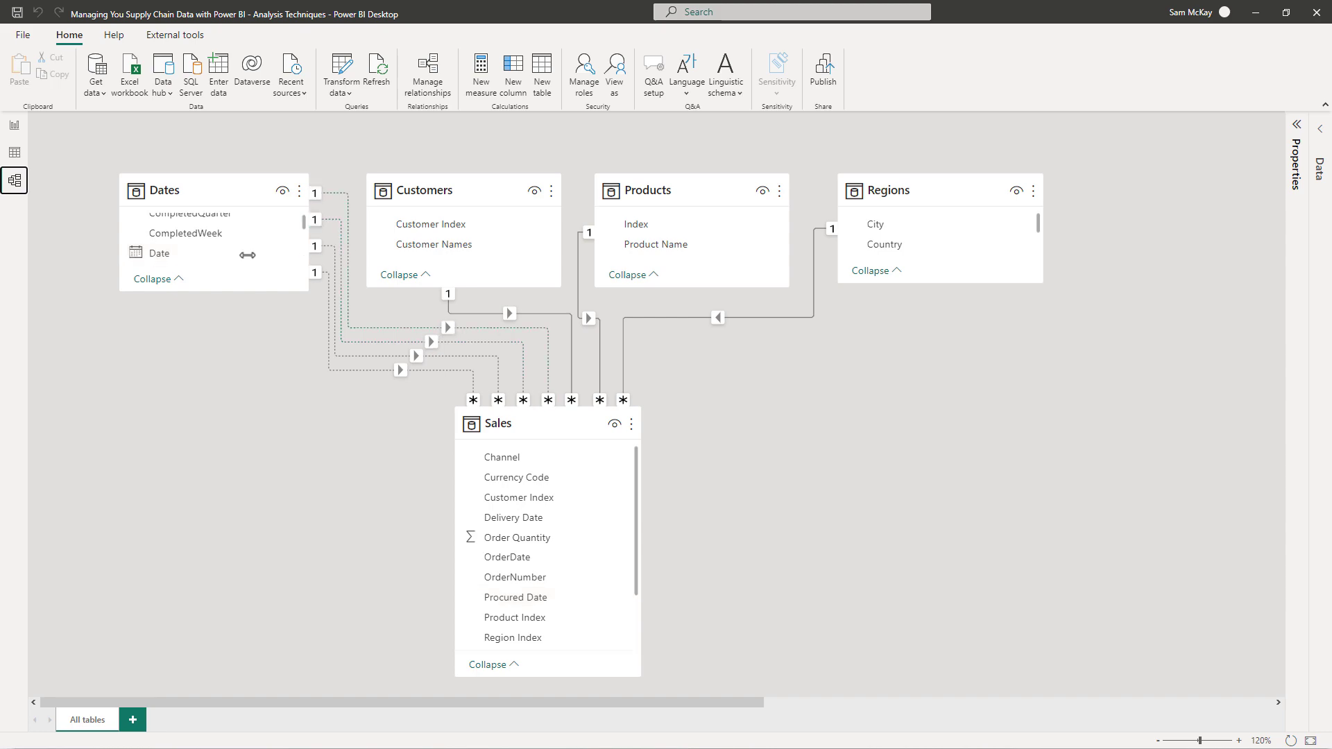
pyautogui.click(11, 129)
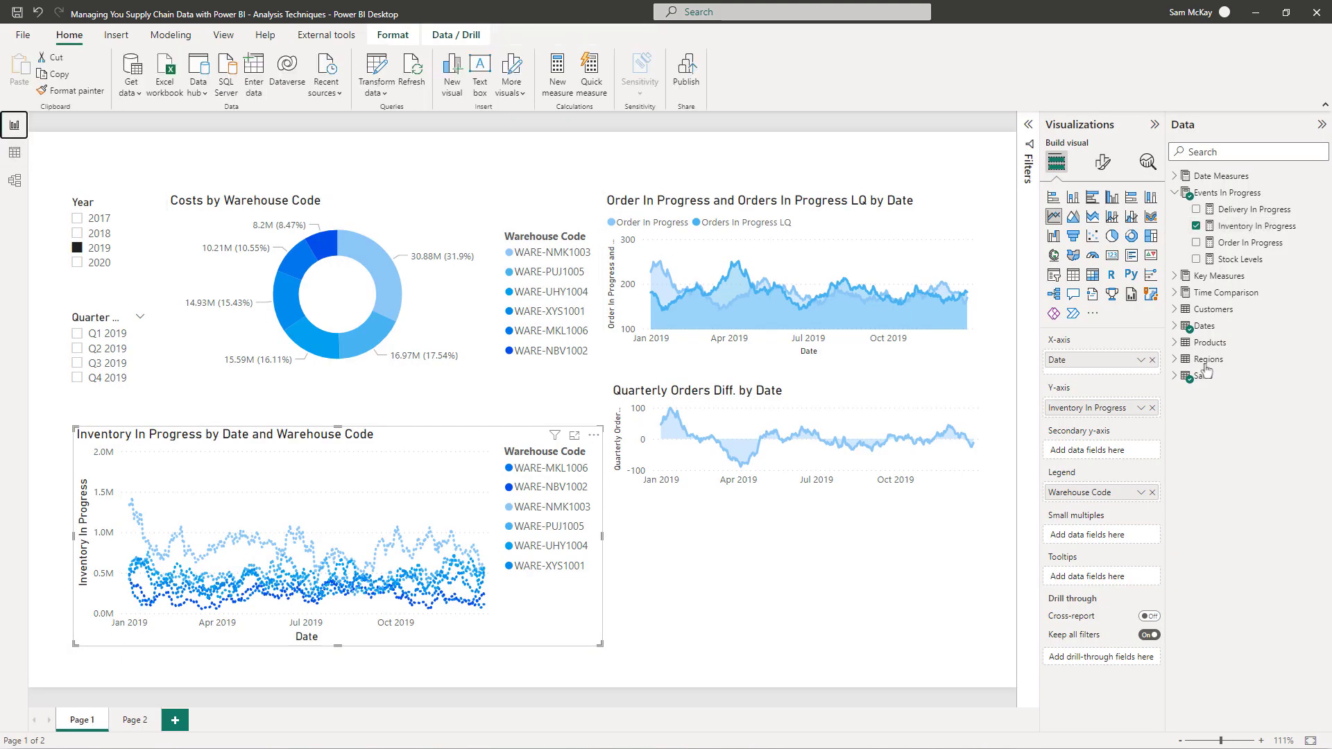
pyautogui.click(1175, 276)
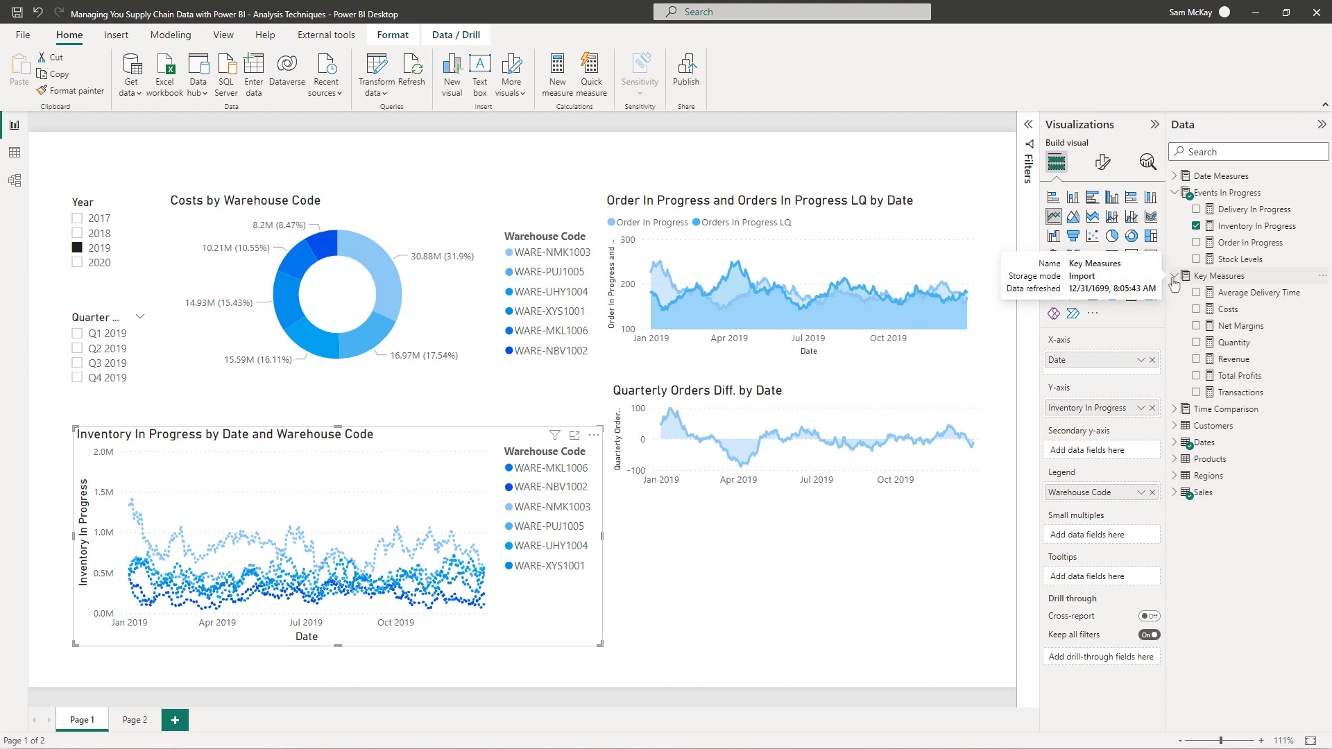
# Step: Show the Revenue By Order Date formula and highlight USERELATIONSHIP with its Dates[Date] argument
pyautogui.click(1233, 359)
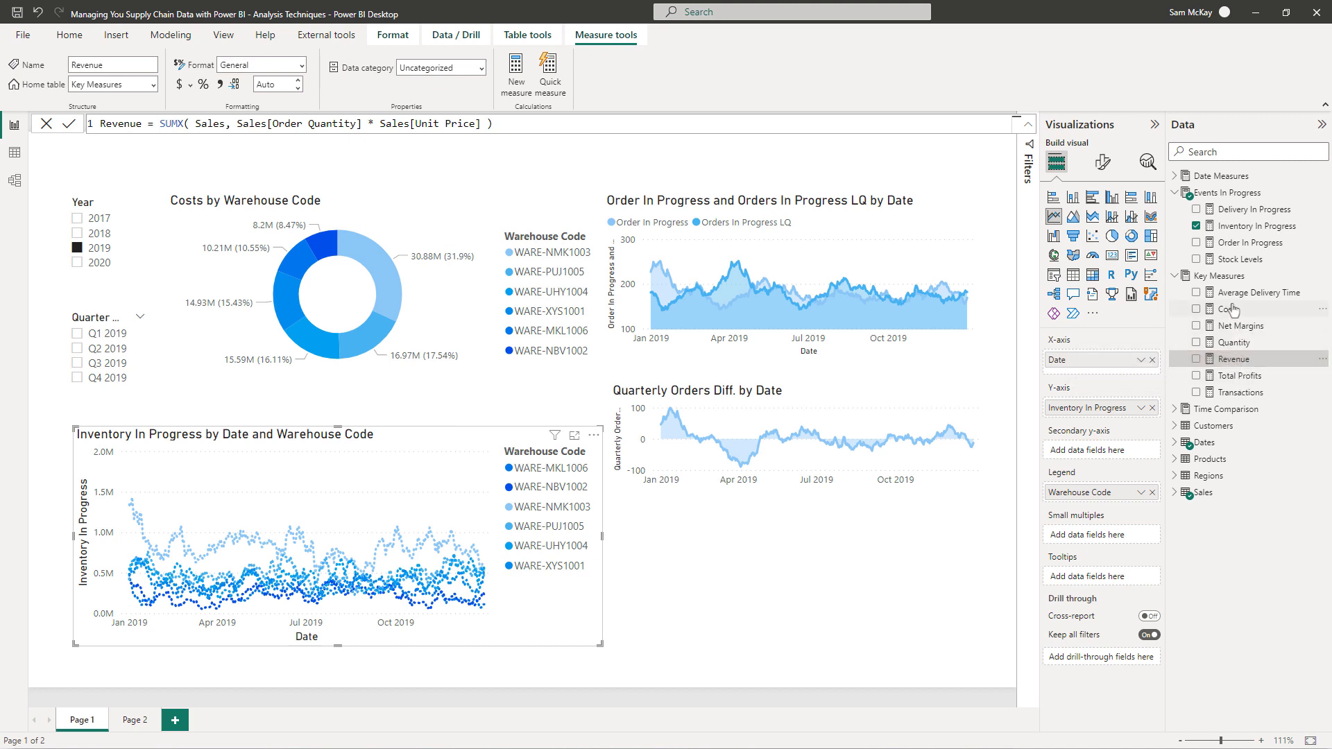
pyautogui.click(1175, 176)
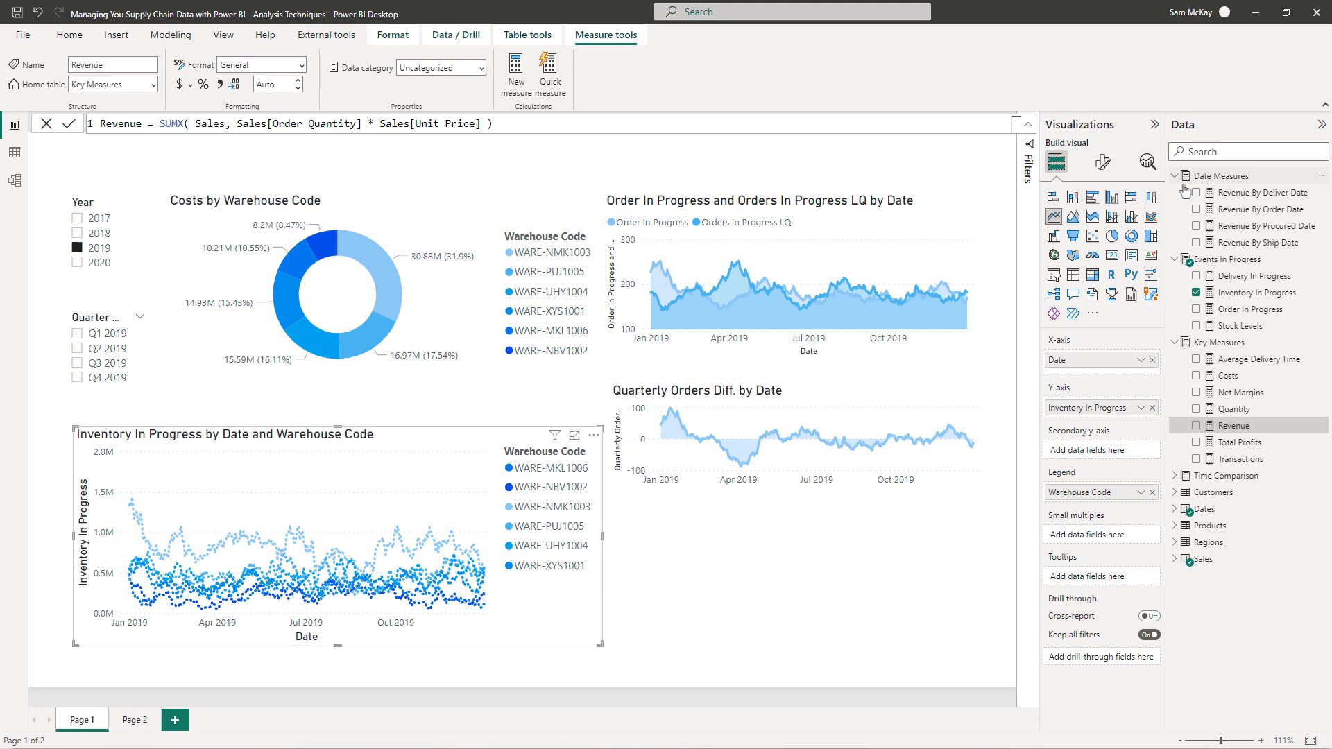
pyautogui.click(1249, 209)
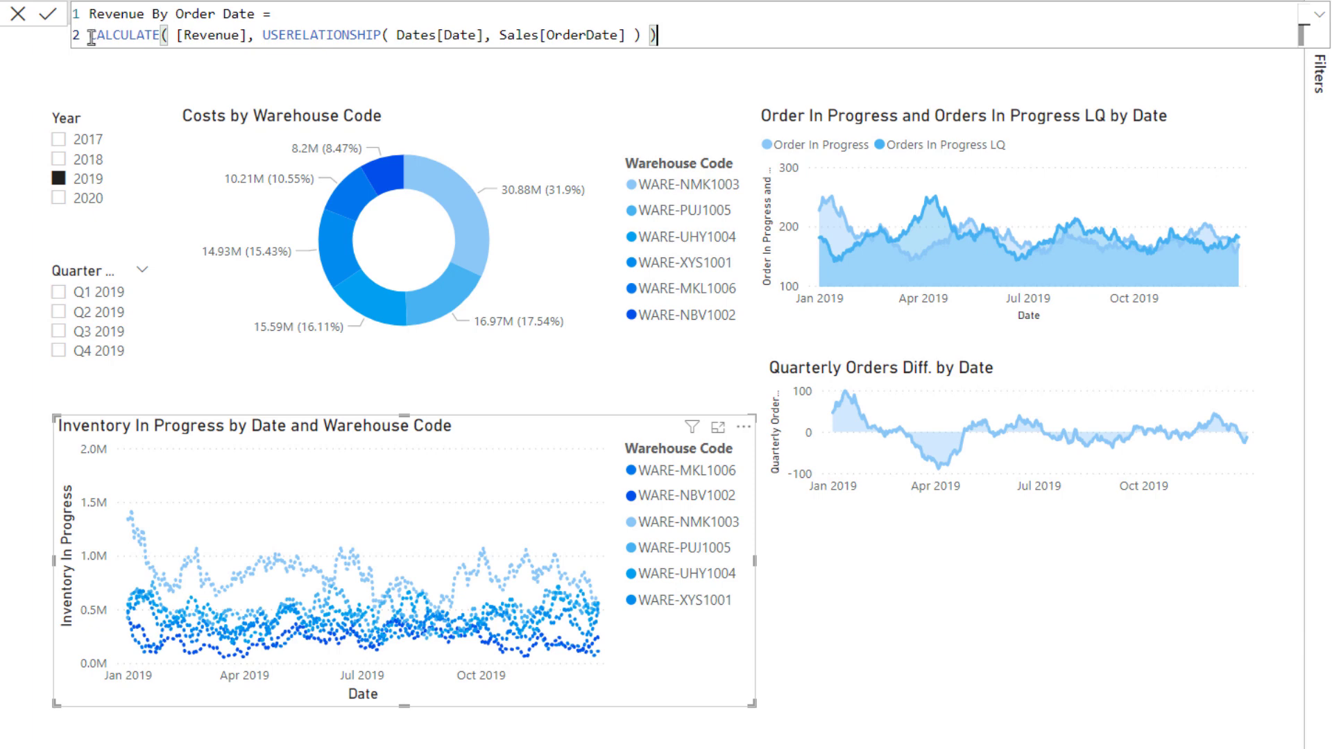
pyautogui.moveTo(264, 36); pyautogui.dragTo(377, 37)
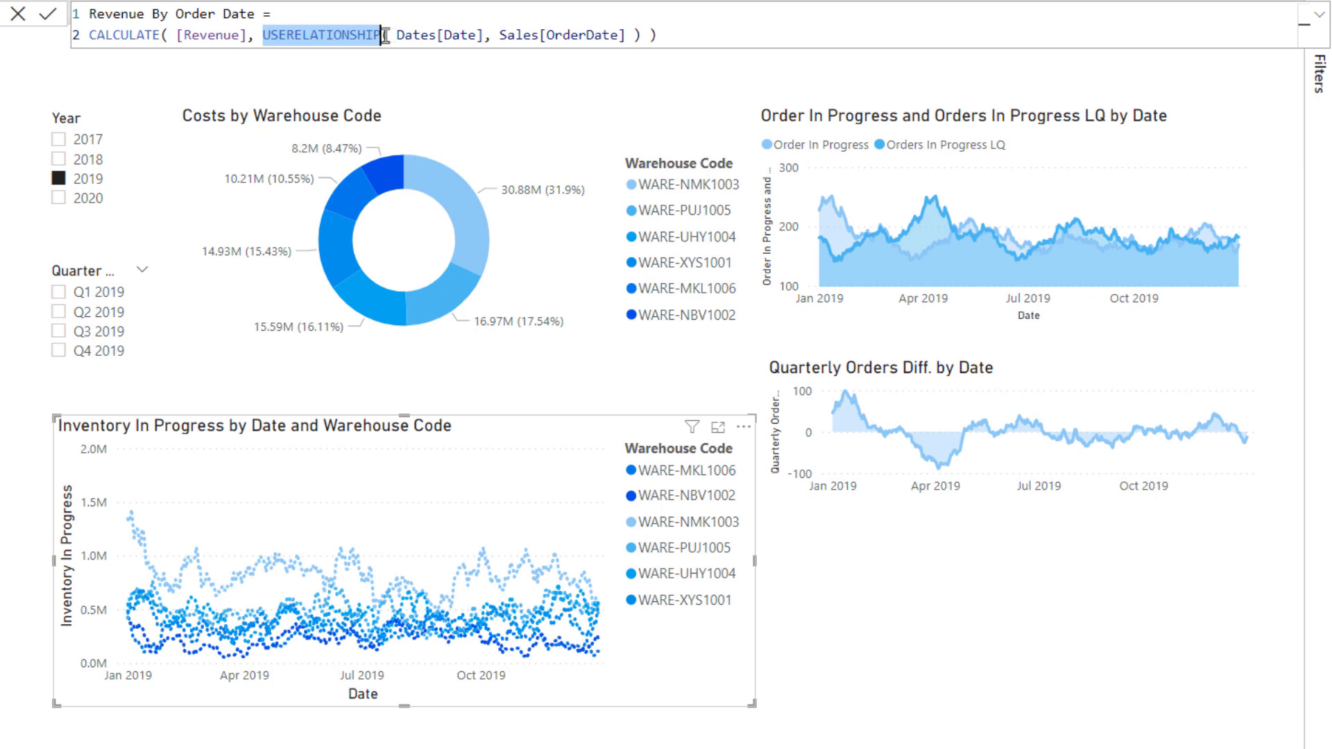
pyautogui.moveTo(397, 35); pyautogui.dragTo(626, 35)
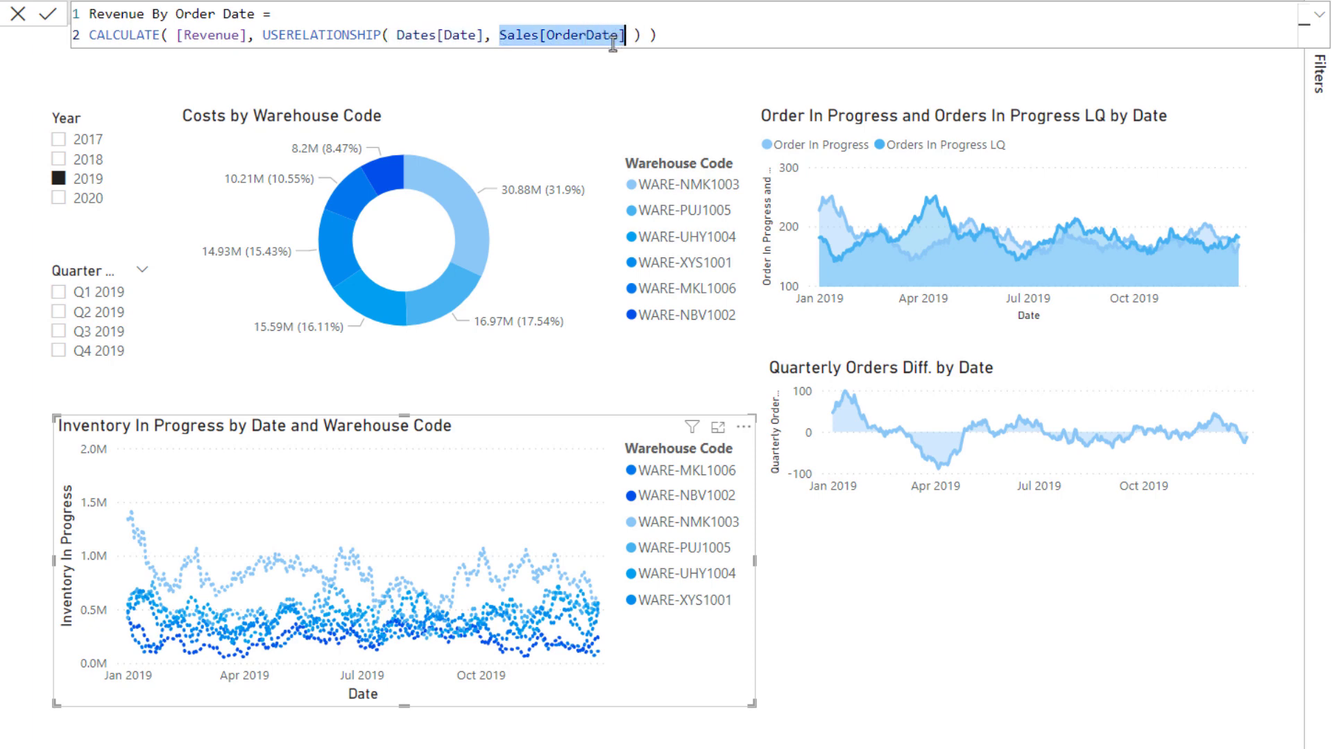
# Step: Build a stacked column chart of Revenue By Order Date by plain Date, checking relationships in Model view
pyautogui.click(958, 575)
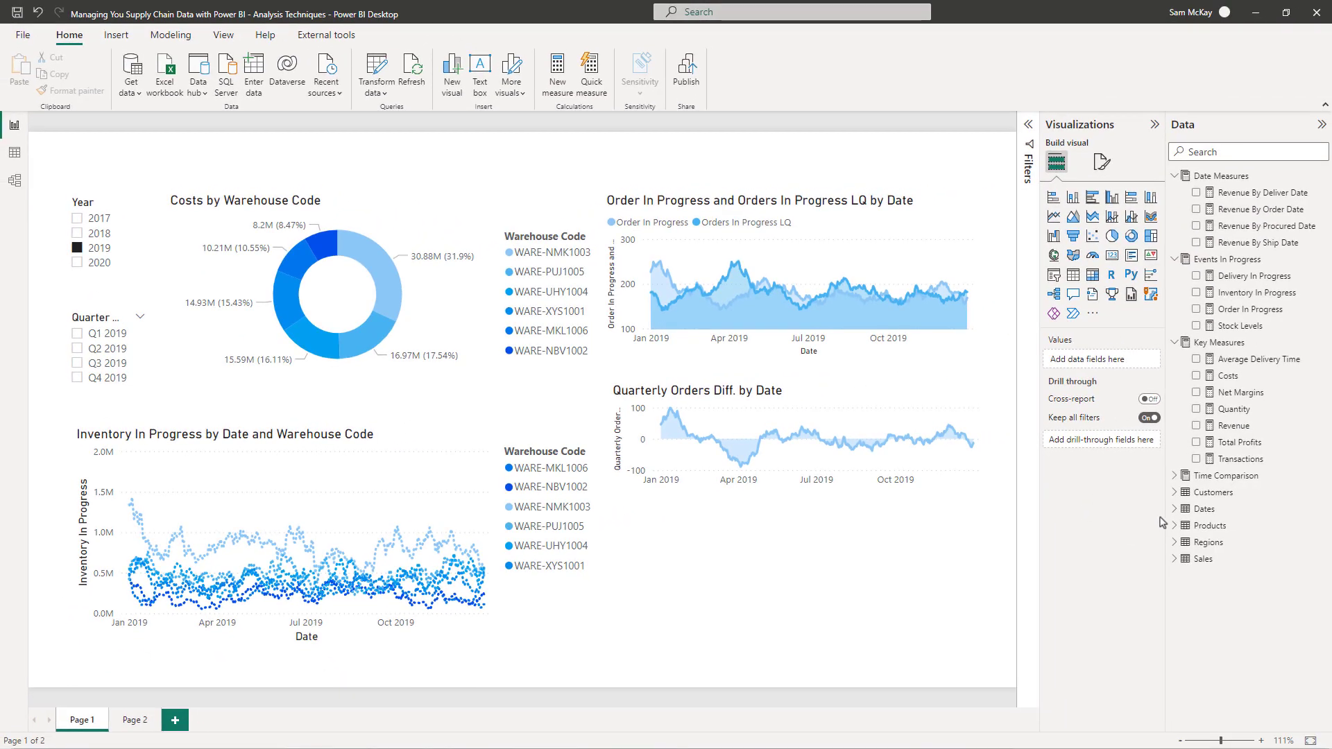
pyautogui.click(1183, 509)
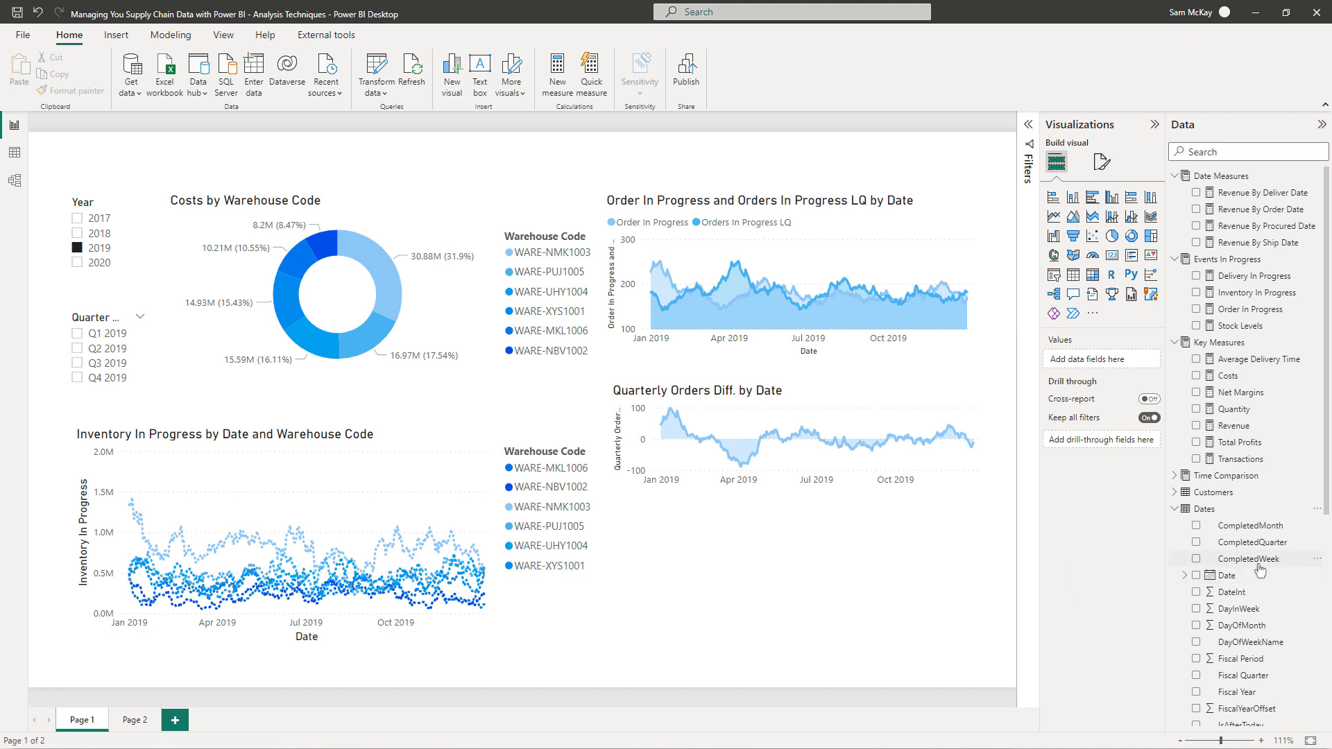
pyautogui.moveTo(1242, 575); pyautogui.dragTo(804, 568)
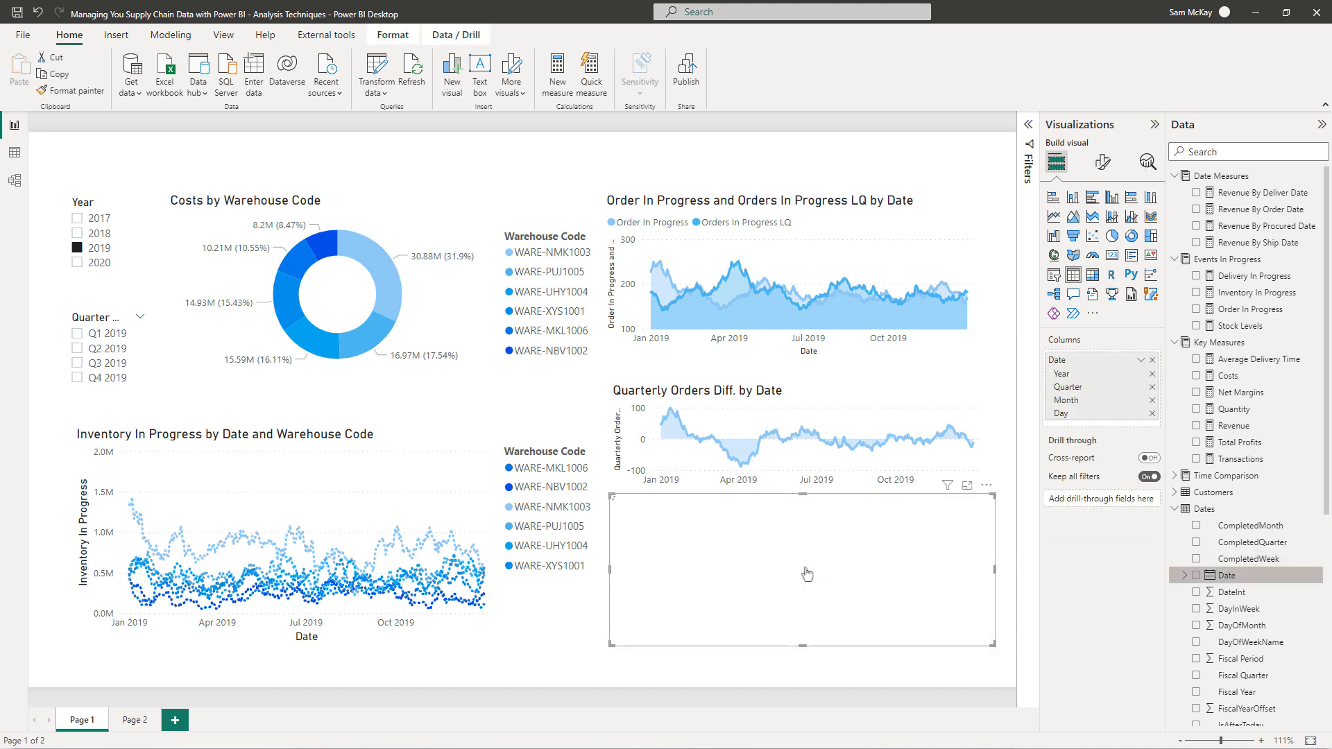
pyautogui.moveTo(1237, 212); pyautogui.dragTo(1096, 426)
pyautogui.click(1141, 430)
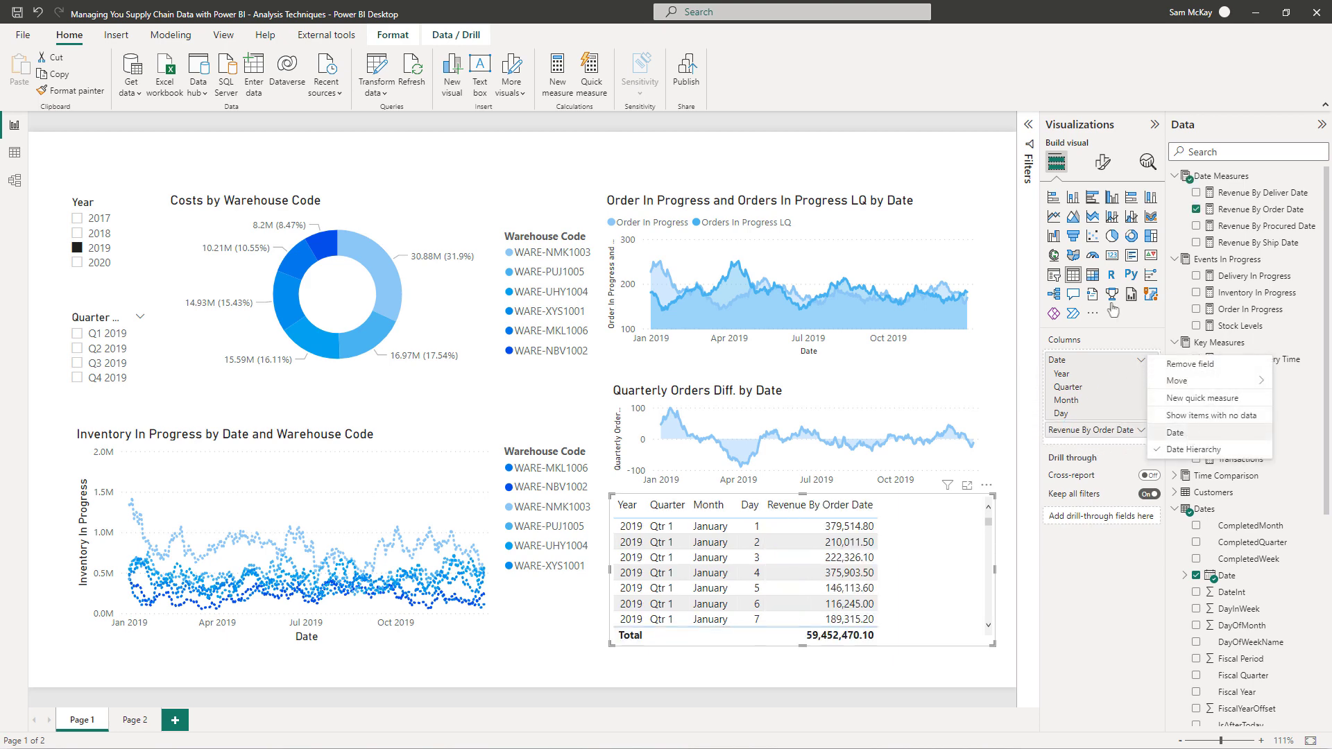
pyautogui.click(1185, 433)
pyautogui.click(1074, 199)
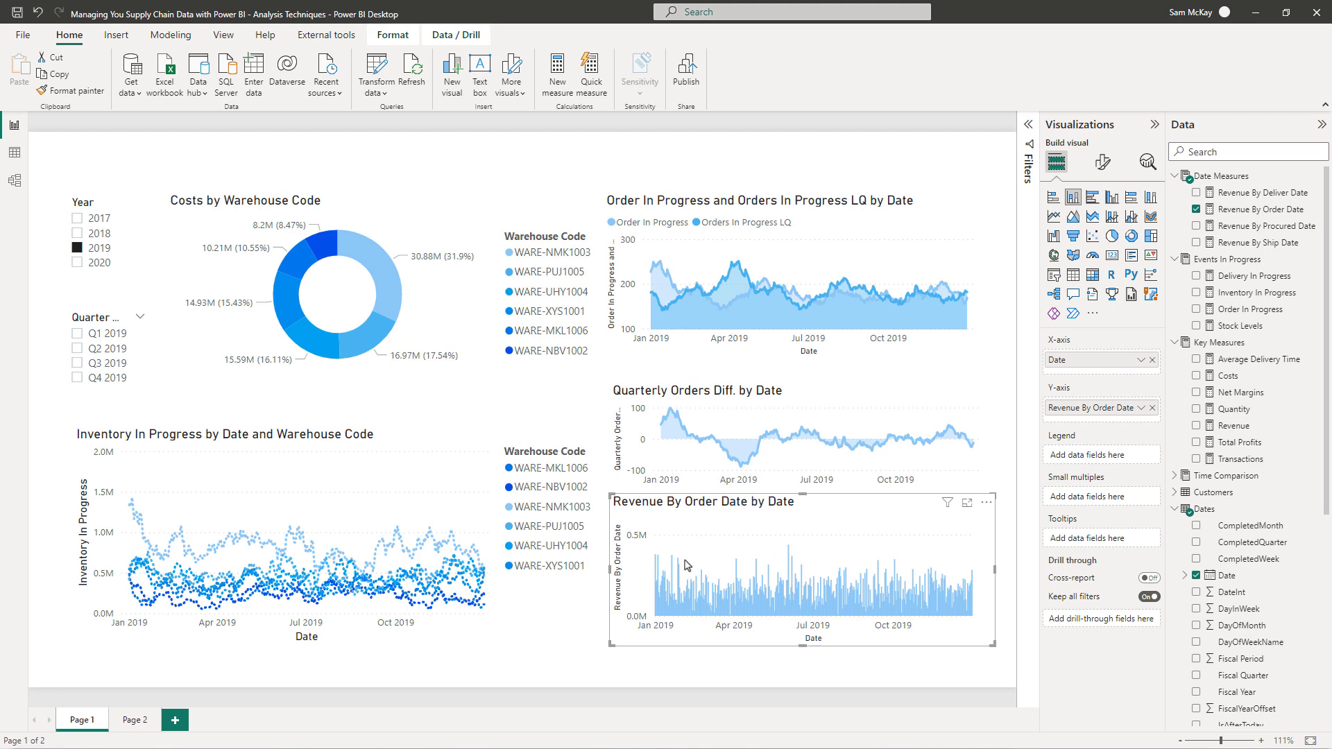
pyautogui.click(14, 180)
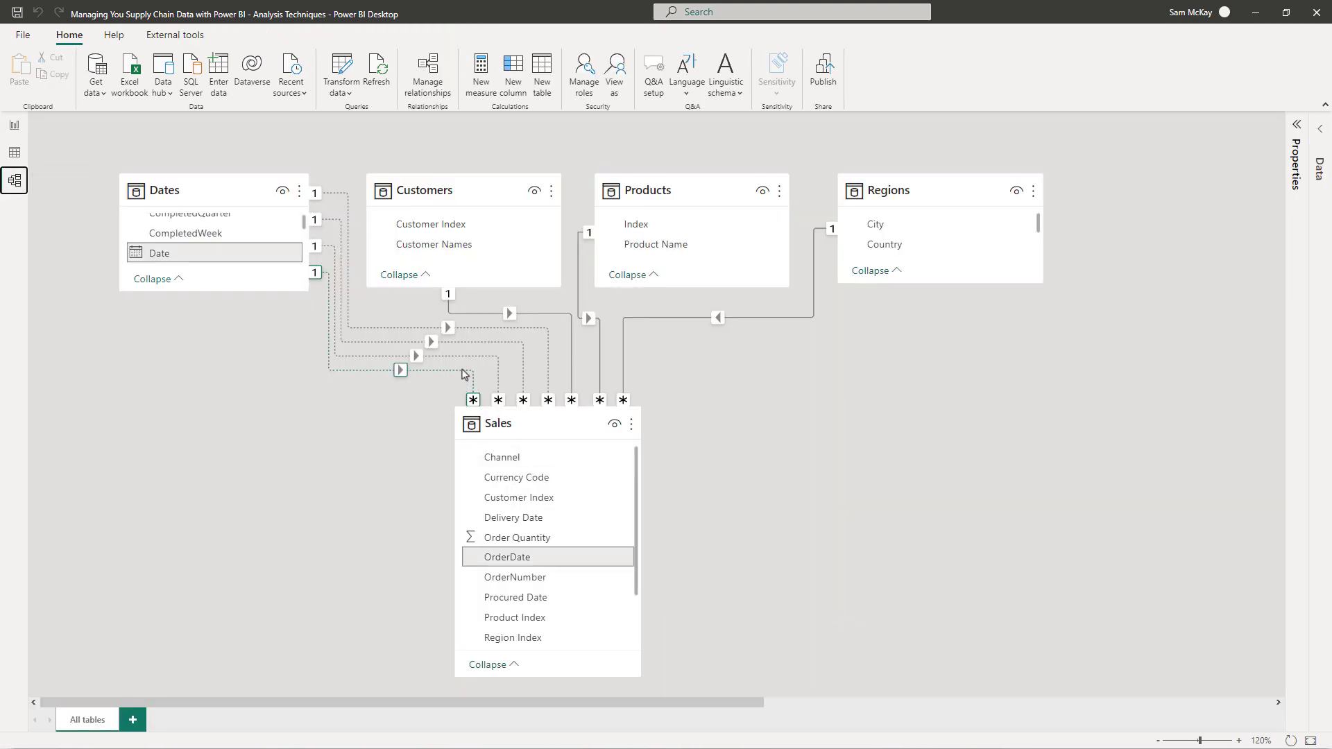
pyautogui.click(16, 124)
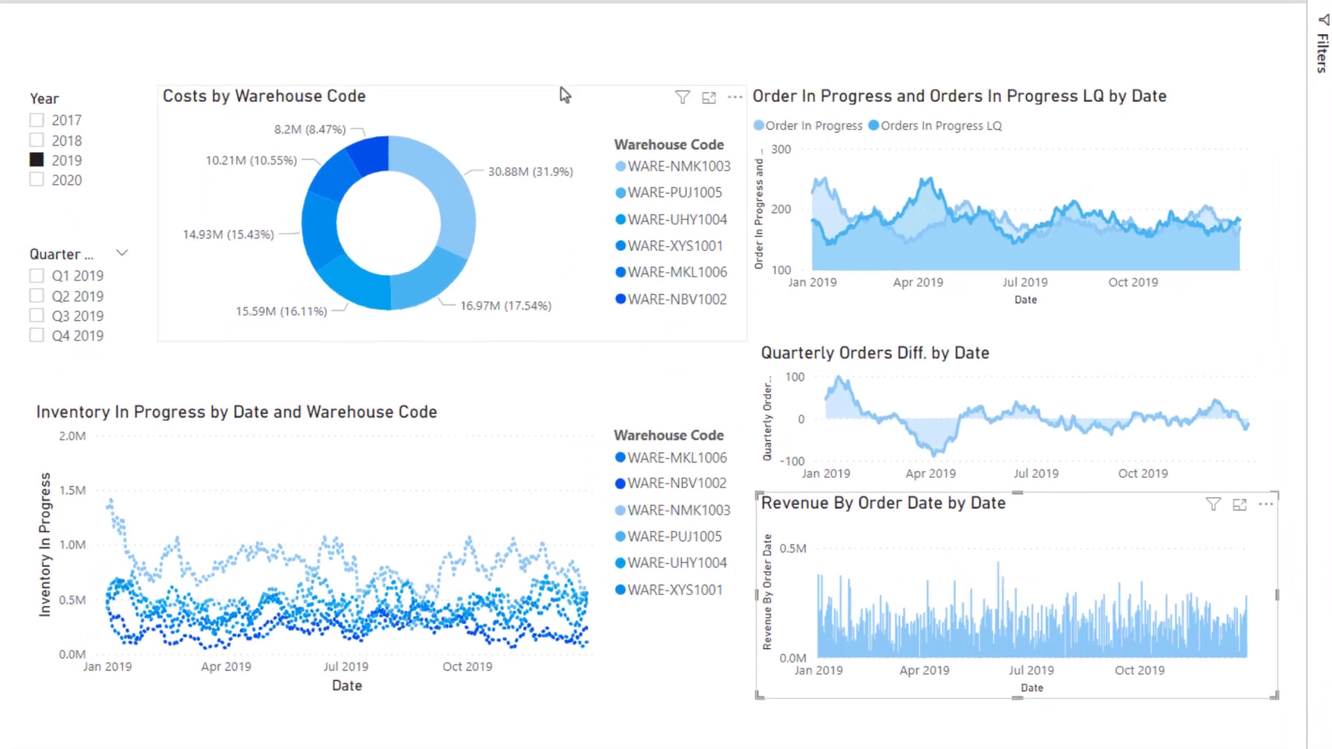
# Step: Filter the report to WARE-NMK1003 via the Costs donut, check line chart tooltips, and reapply the filter
pyautogui.moveTo(446, 189)
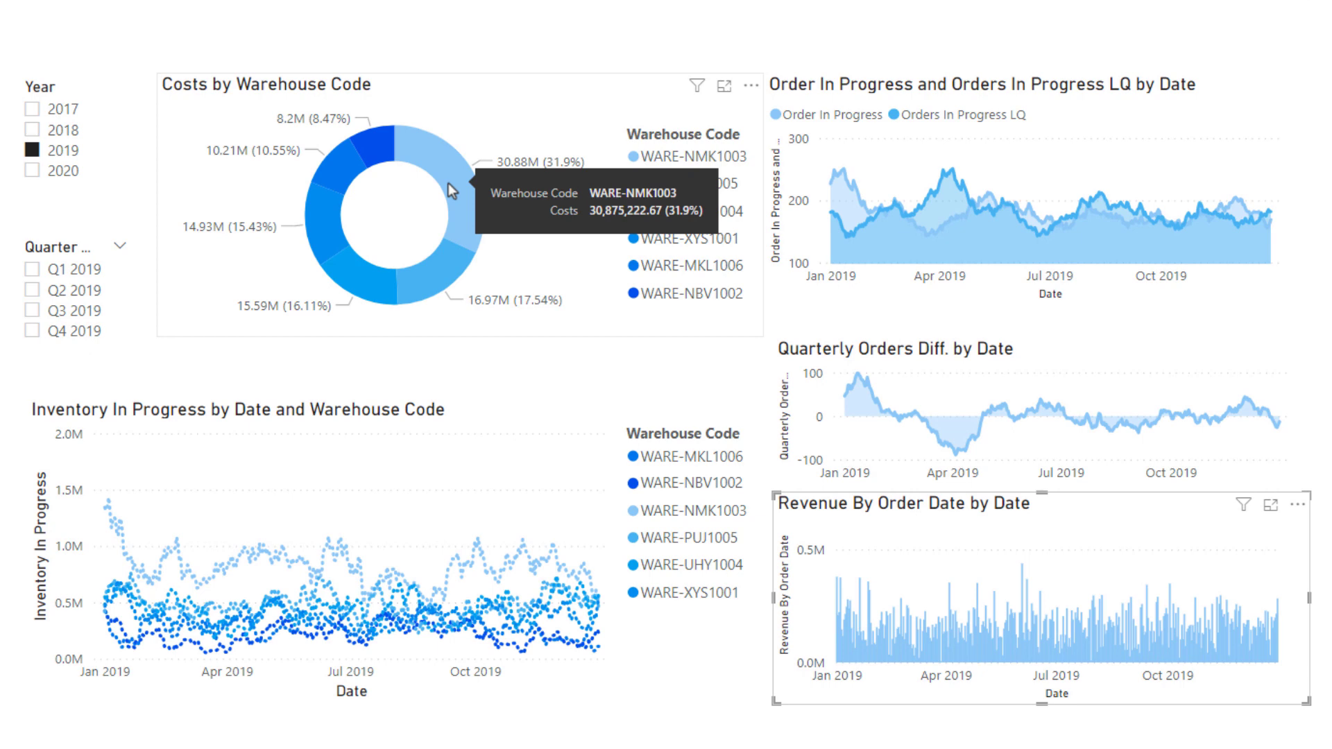
pyautogui.click(444, 185)
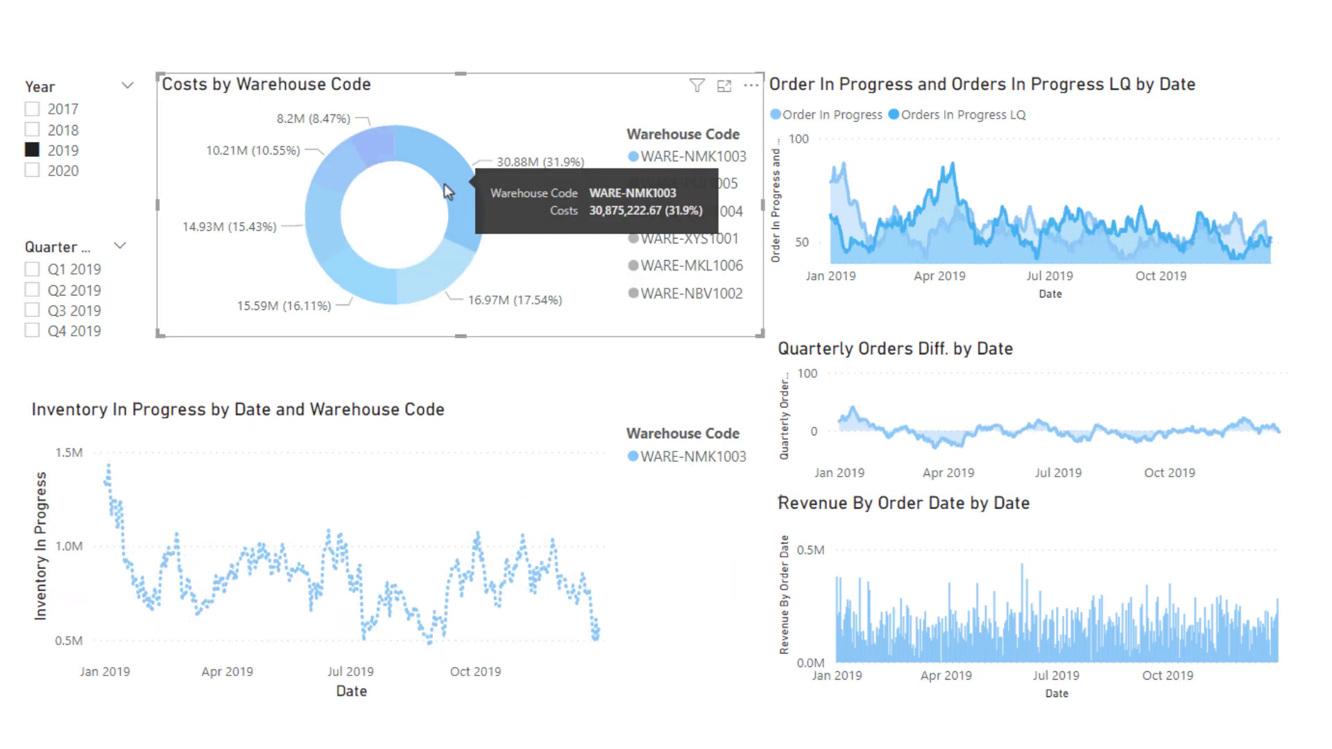
pyautogui.moveTo(108, 533)
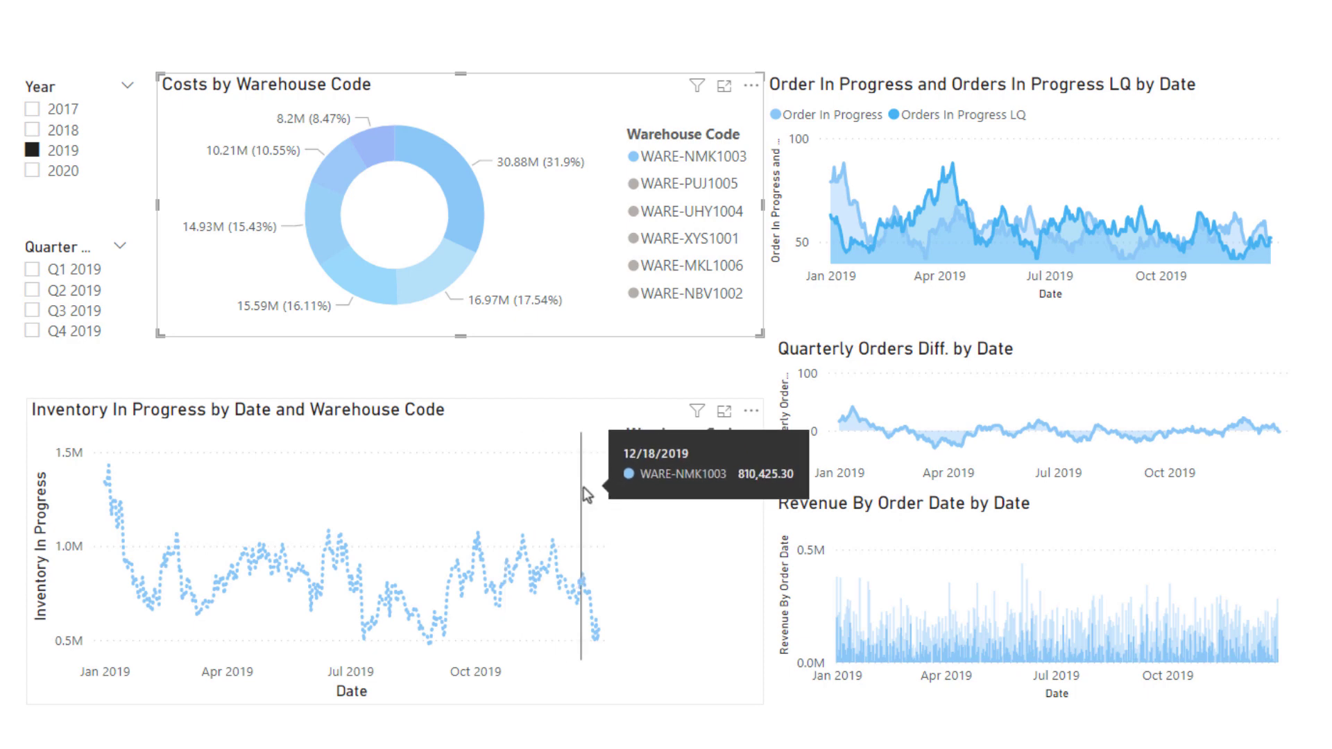
pyautogui.click(374, 497)
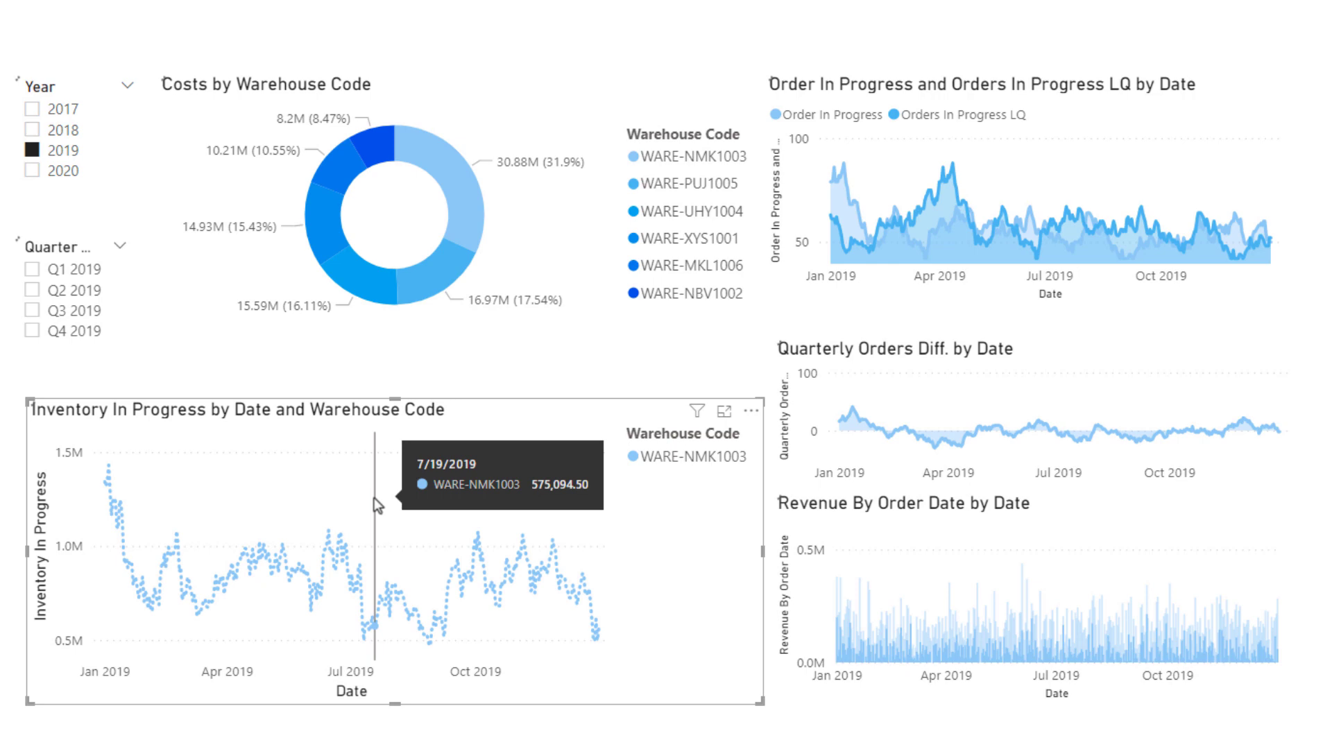
pyautogui.click(374, 498)
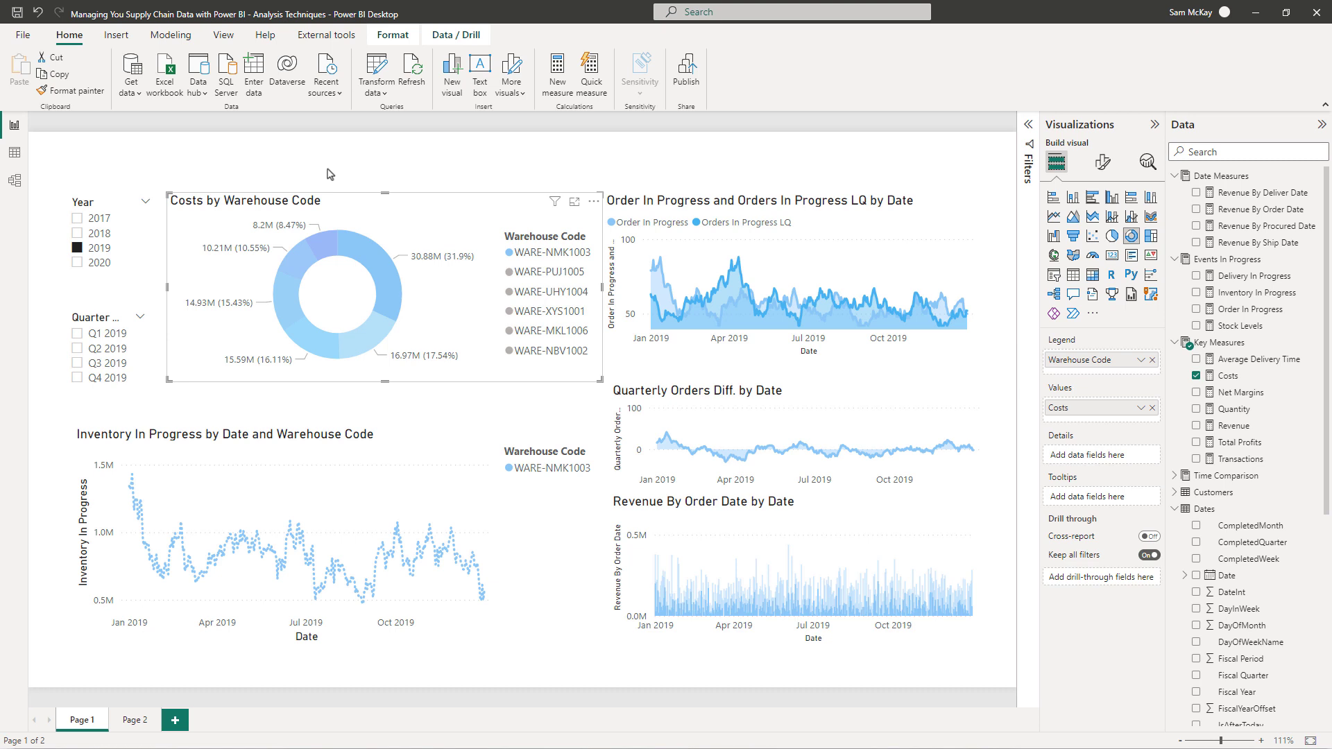
pyautogui.click(17, 156)
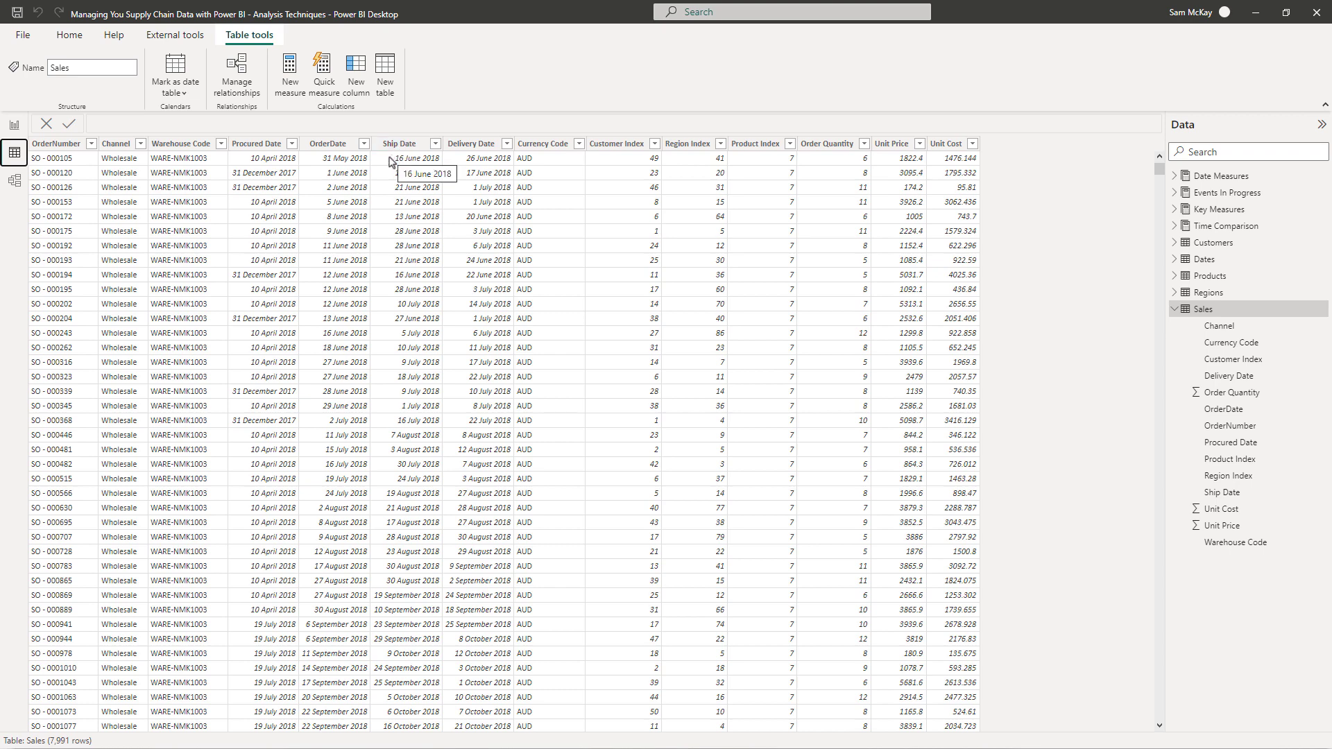
pyautogui.click(14, 128)
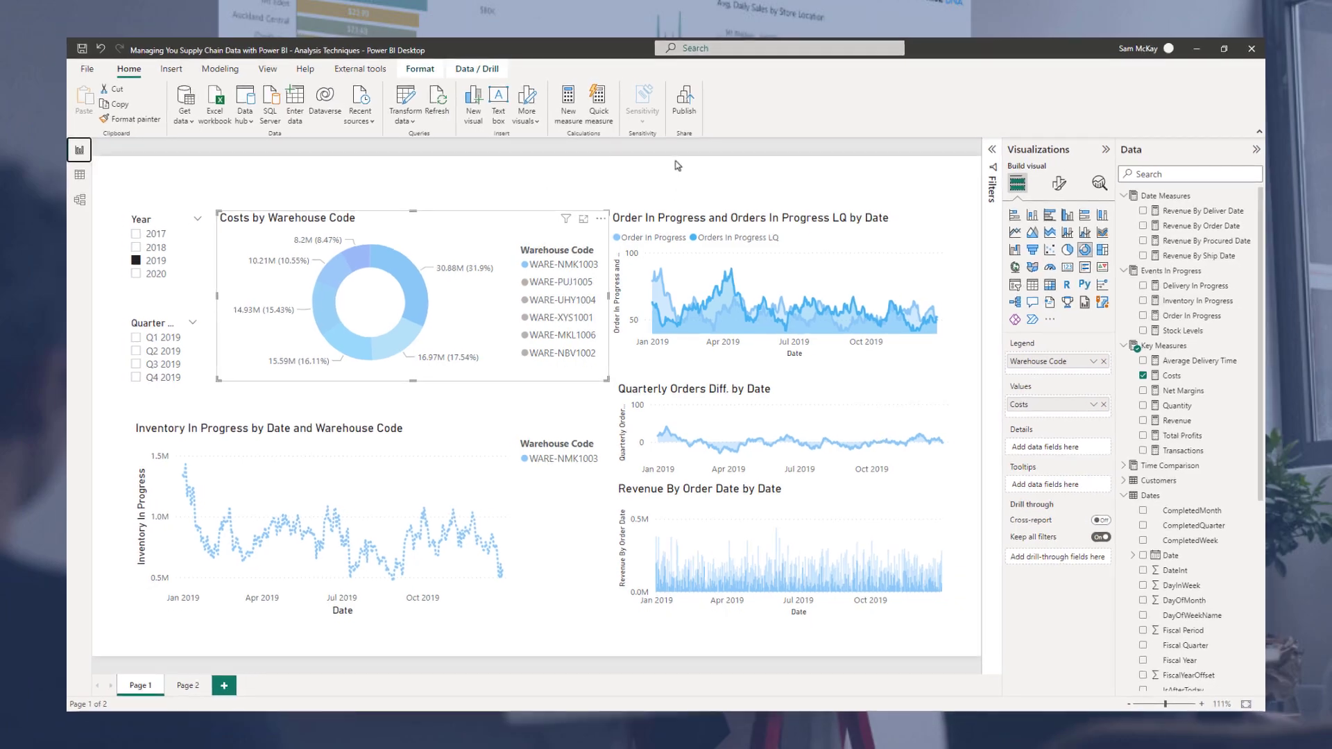